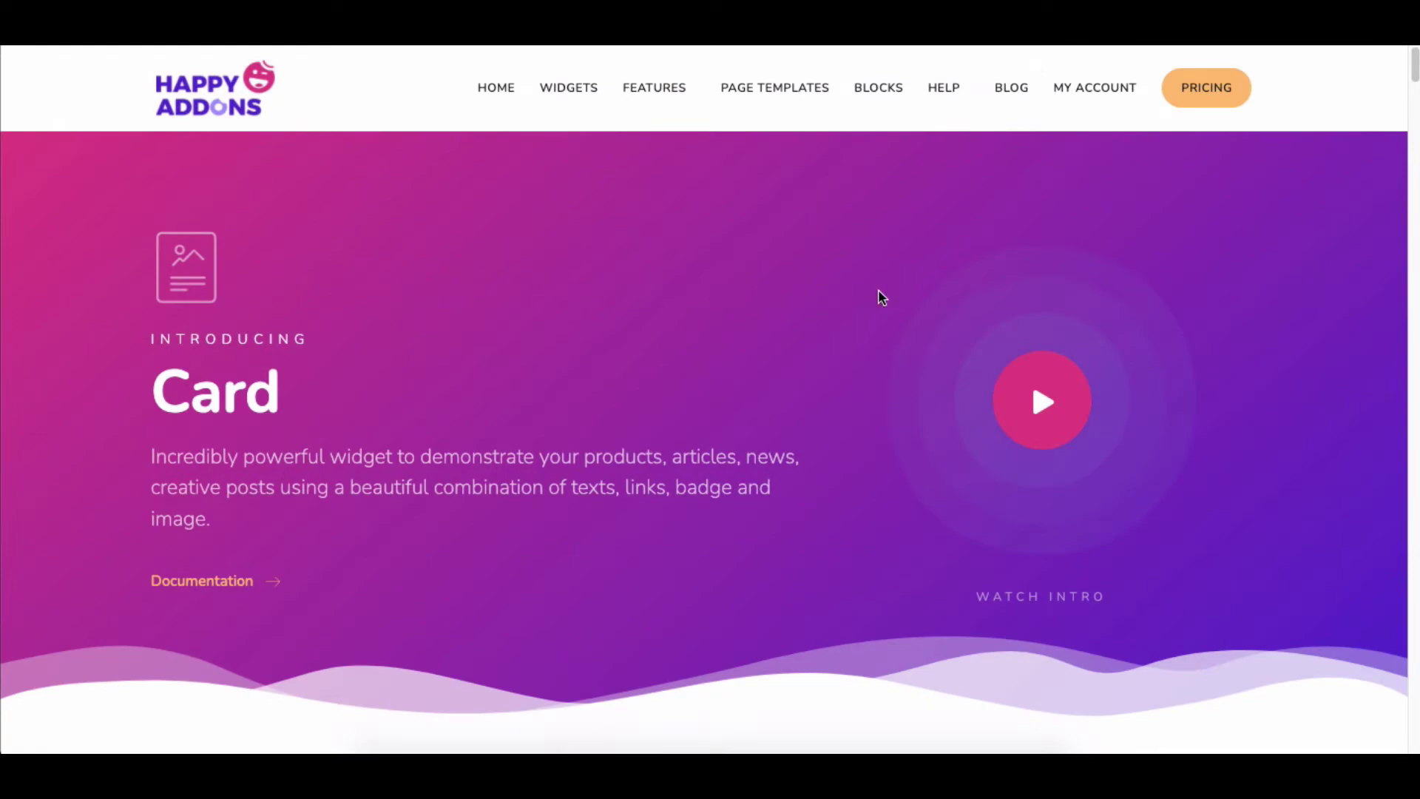
- Scroll through the page to review the row of three sport product cards
{"action": "scroll", "coordinate": [1313, 296], "scroll_direction": "down", "scroll_amount": 20}
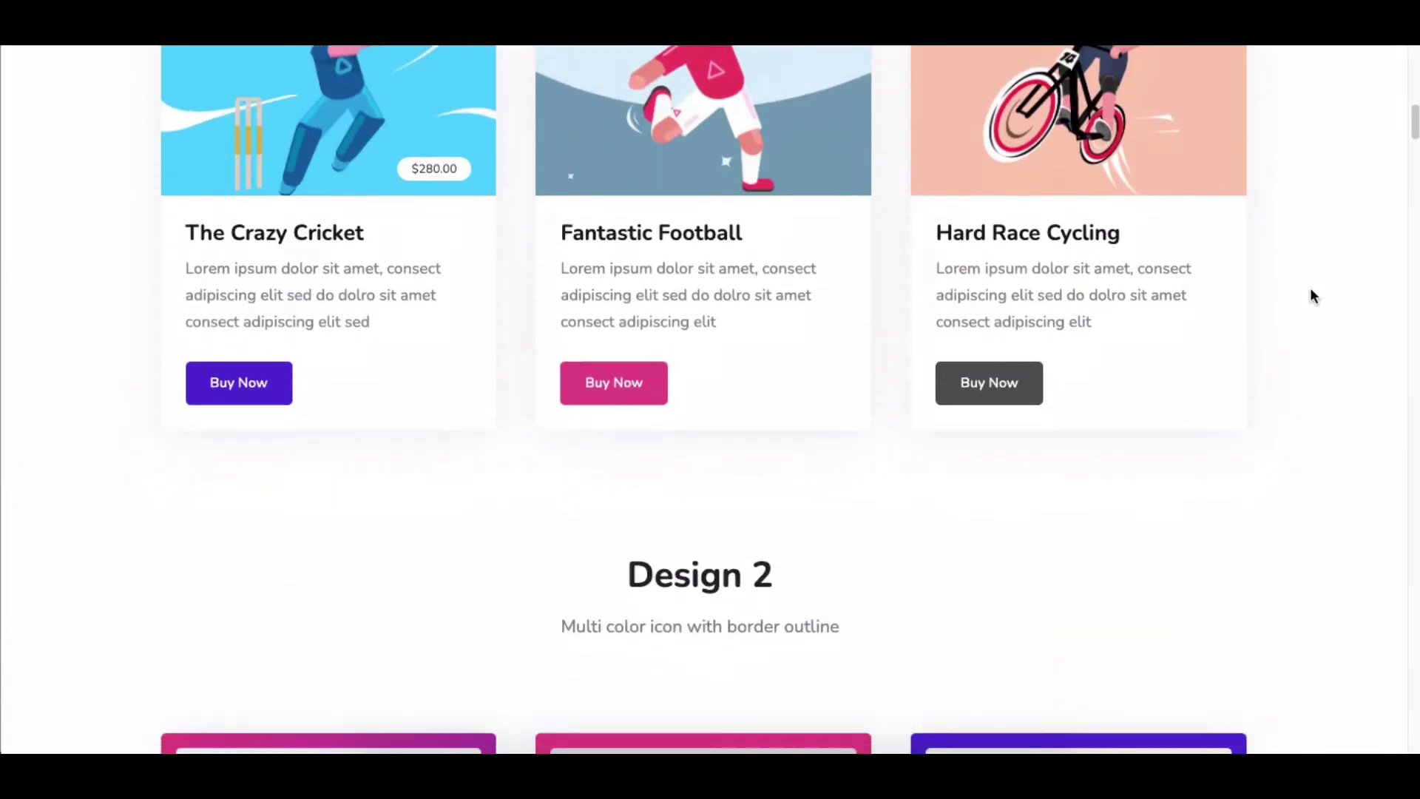
{"action": "scroll", "coordinate": [1313, 295], "scroll_direction": "down", "scroll_amount": 20}
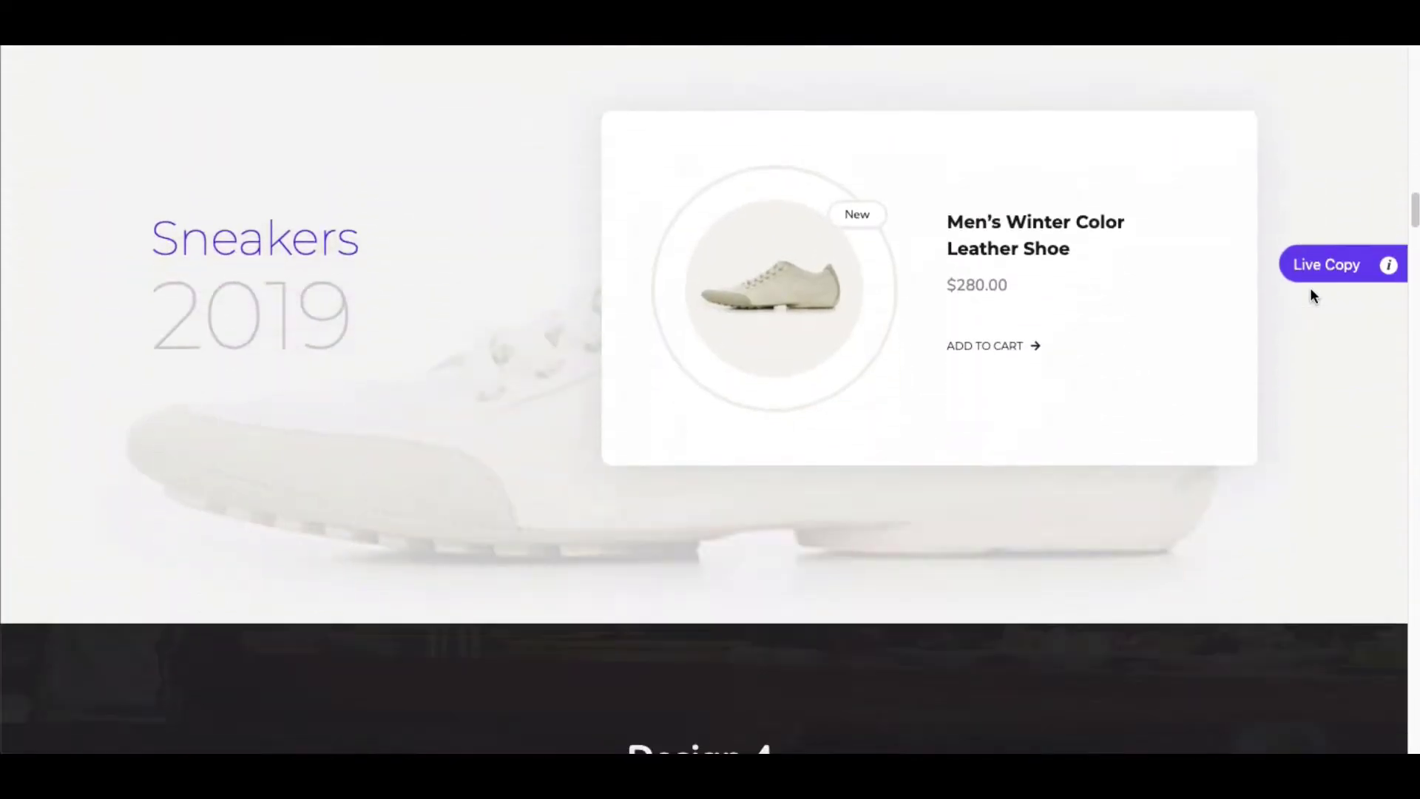
{"action": "scroll", "coordinate": [1313, 296], "scroll_direction": "down", "scroll_amount": 20}
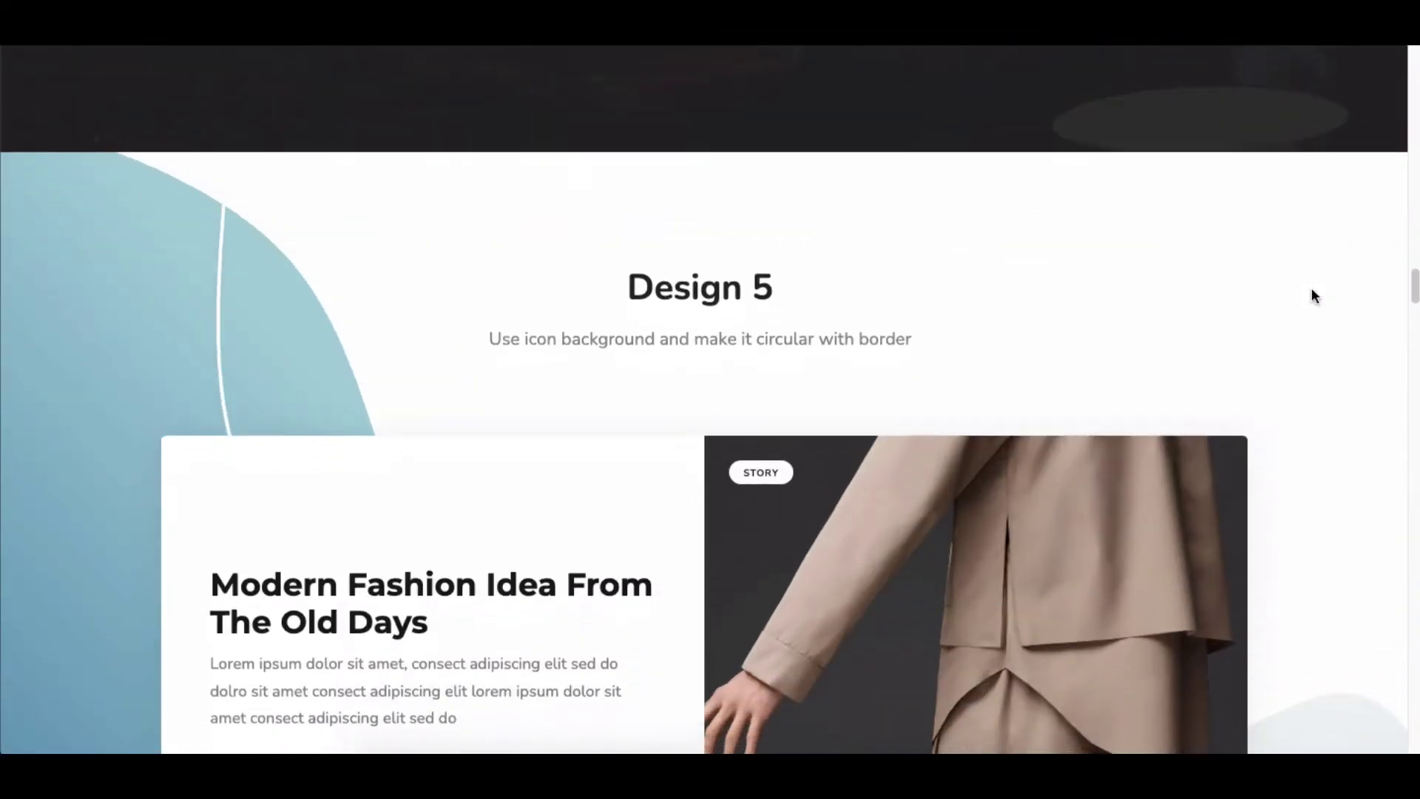
{"action": "scroll", "coordinate": [1313, 295], "scroll_direction": "down", "scroll_amount": 20}
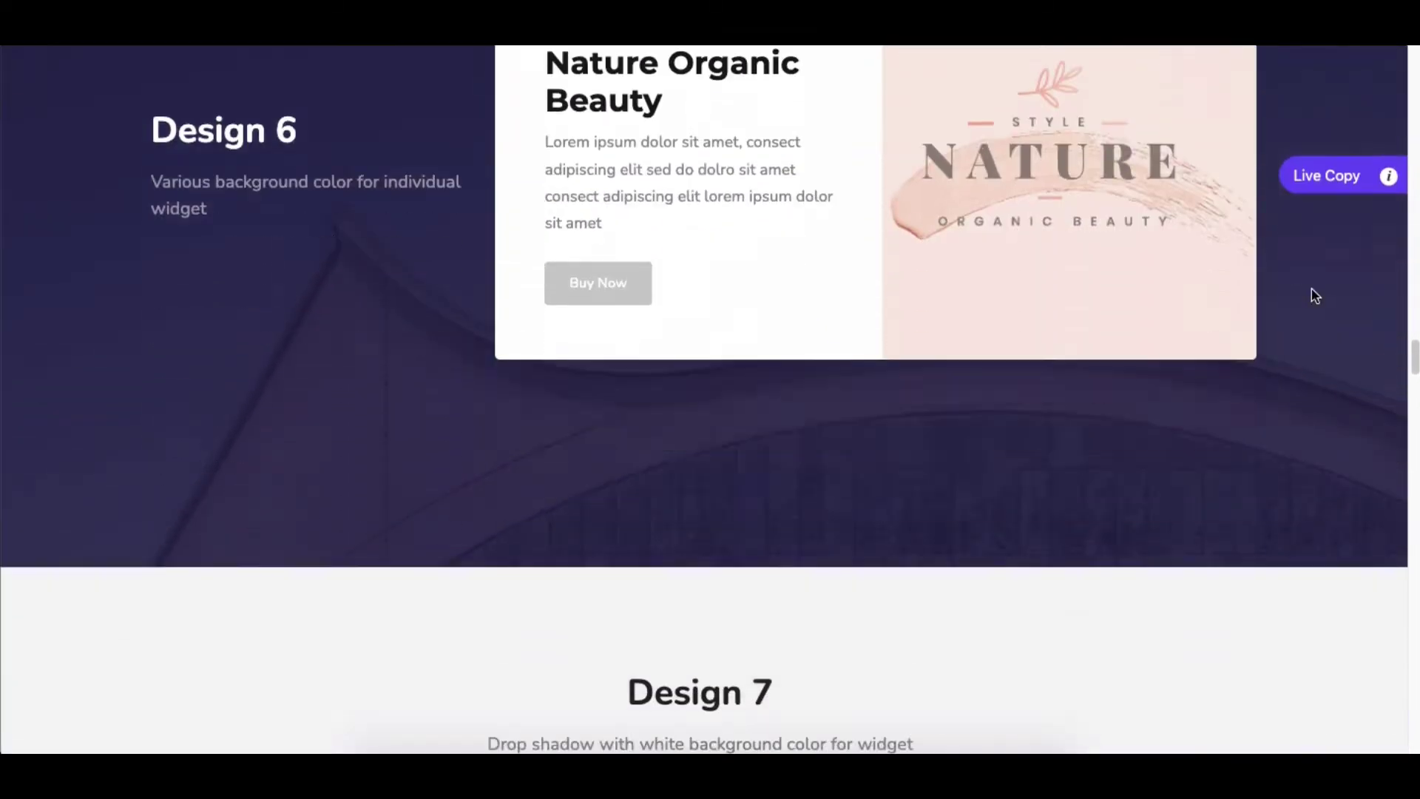
{"action": "scroll", "coordinate": [1313, 296], "scroll_direction": "down", "scroll_amount": 20}
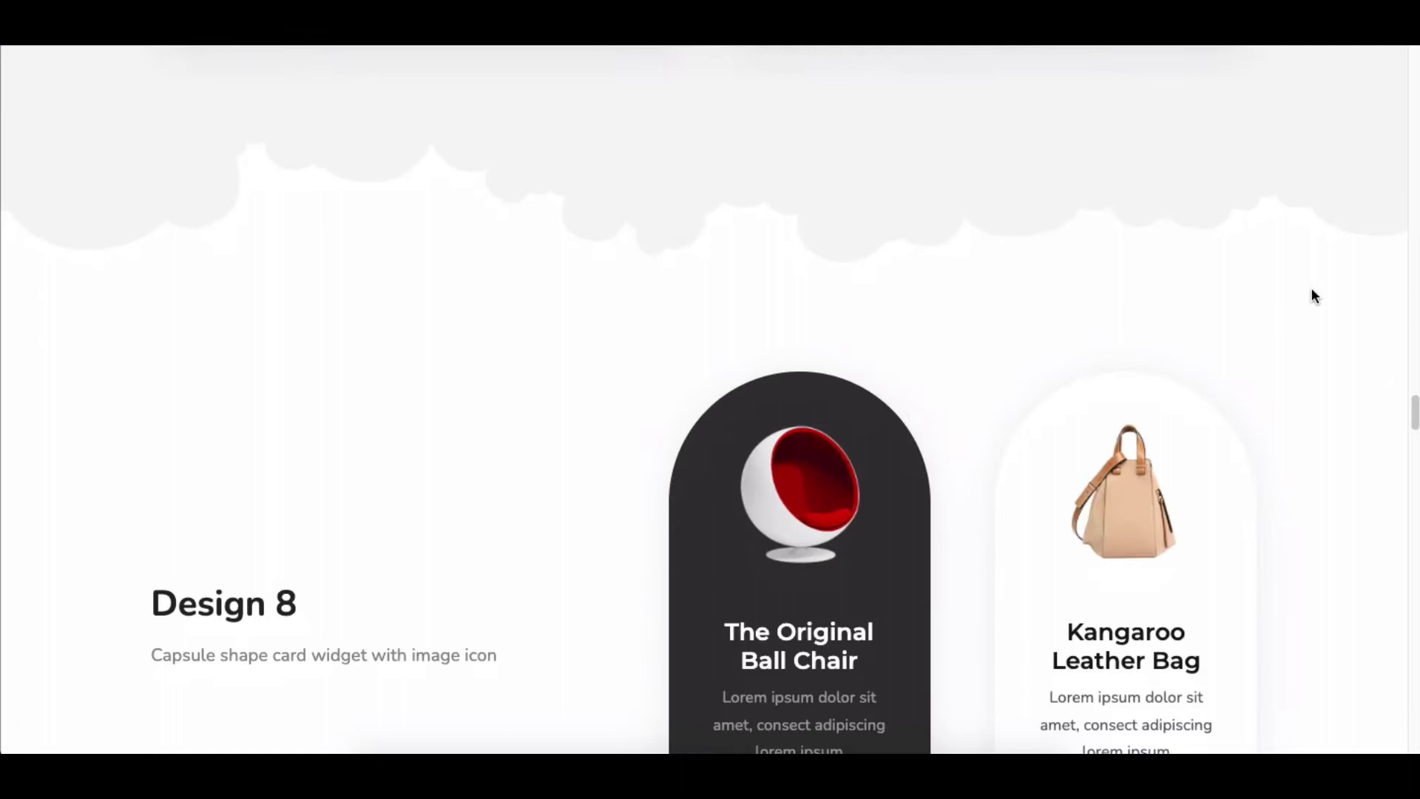
{"action": "scroll", "coordinate": [1313, 295], "scroll_direction": "down", "scroll_amount": 15}
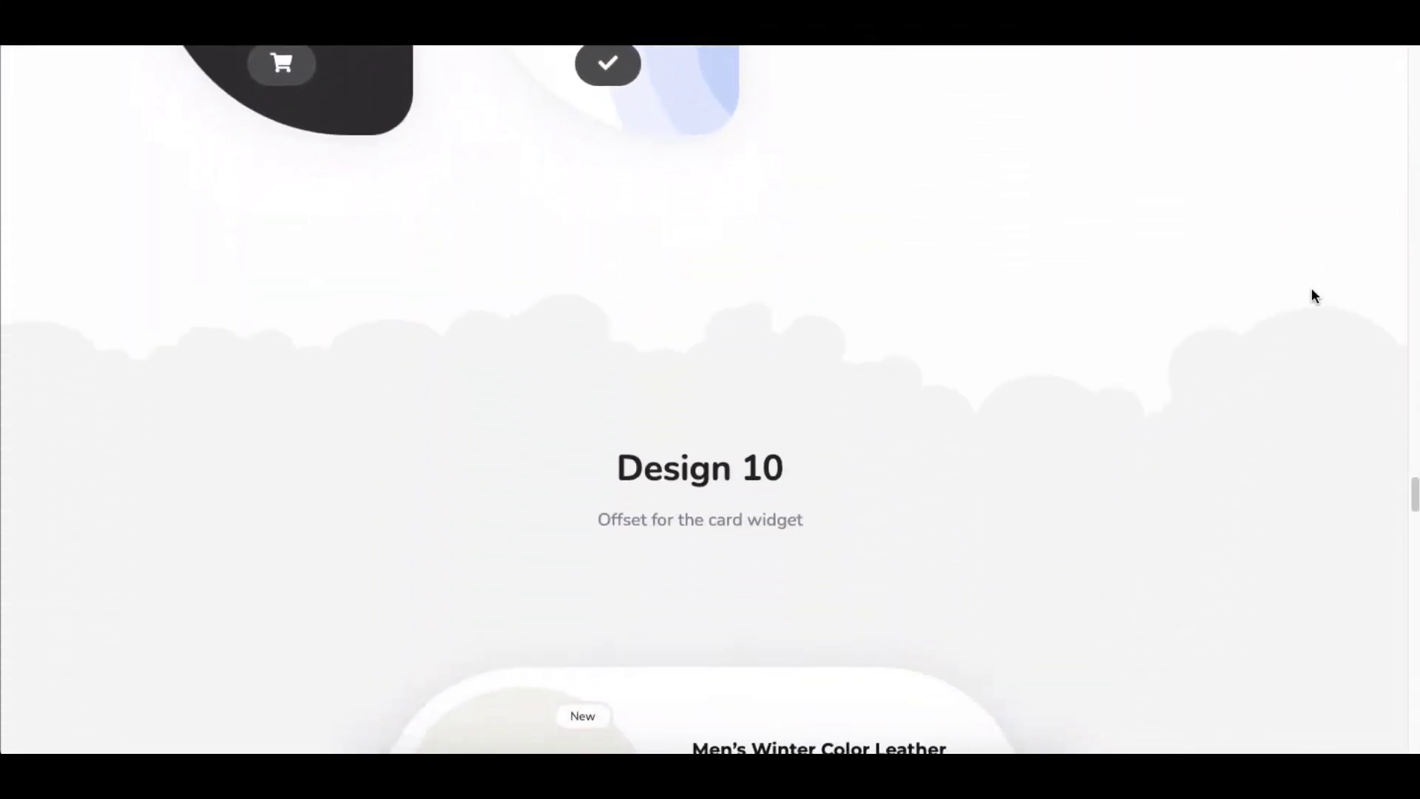
{"action": "scroll", "coordinate": [1314, 296], "scroll_direction": "down", "scroll_amount": 20}
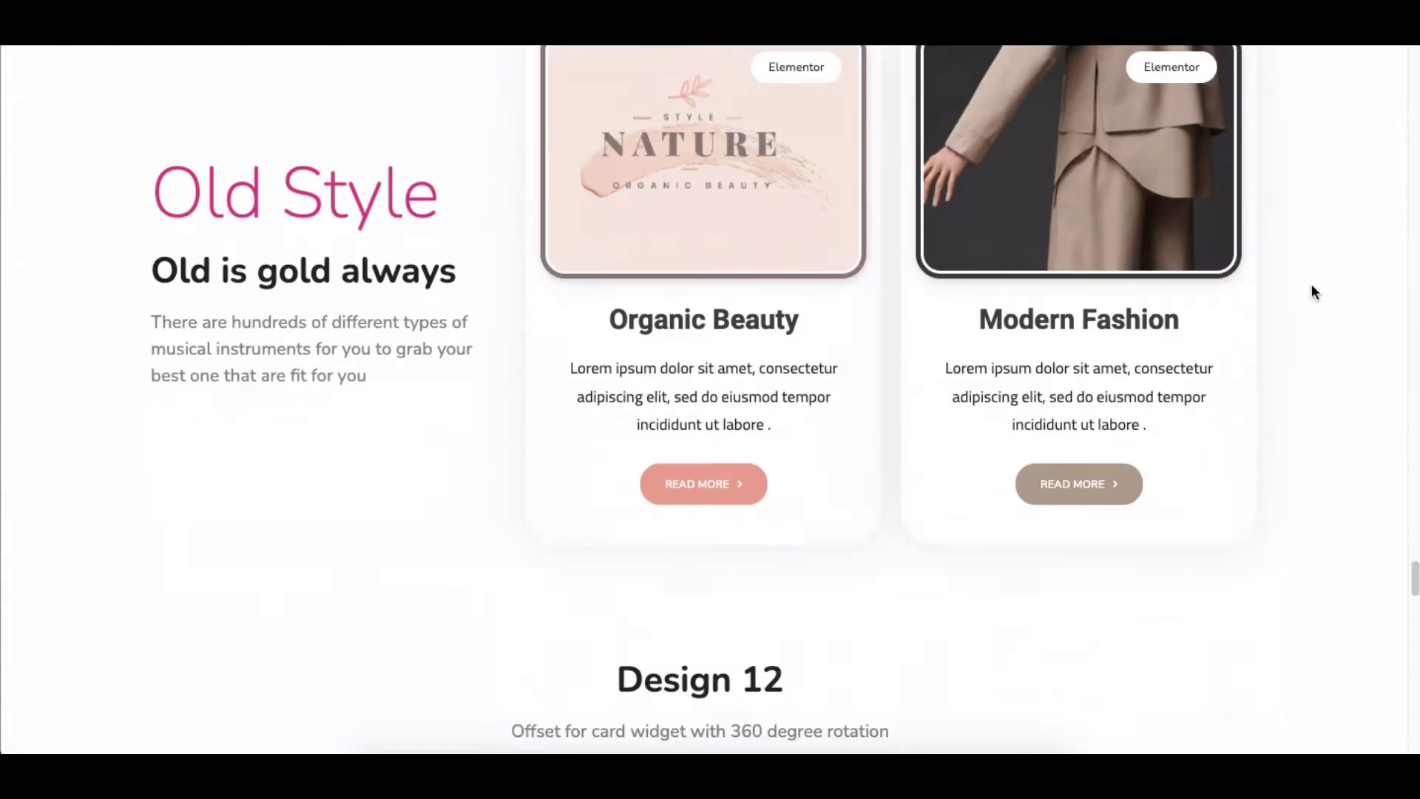
{"action": "scroll", "coordinate": [1314, 291], "scroll_direction": "down", "scroll_amount": 15}
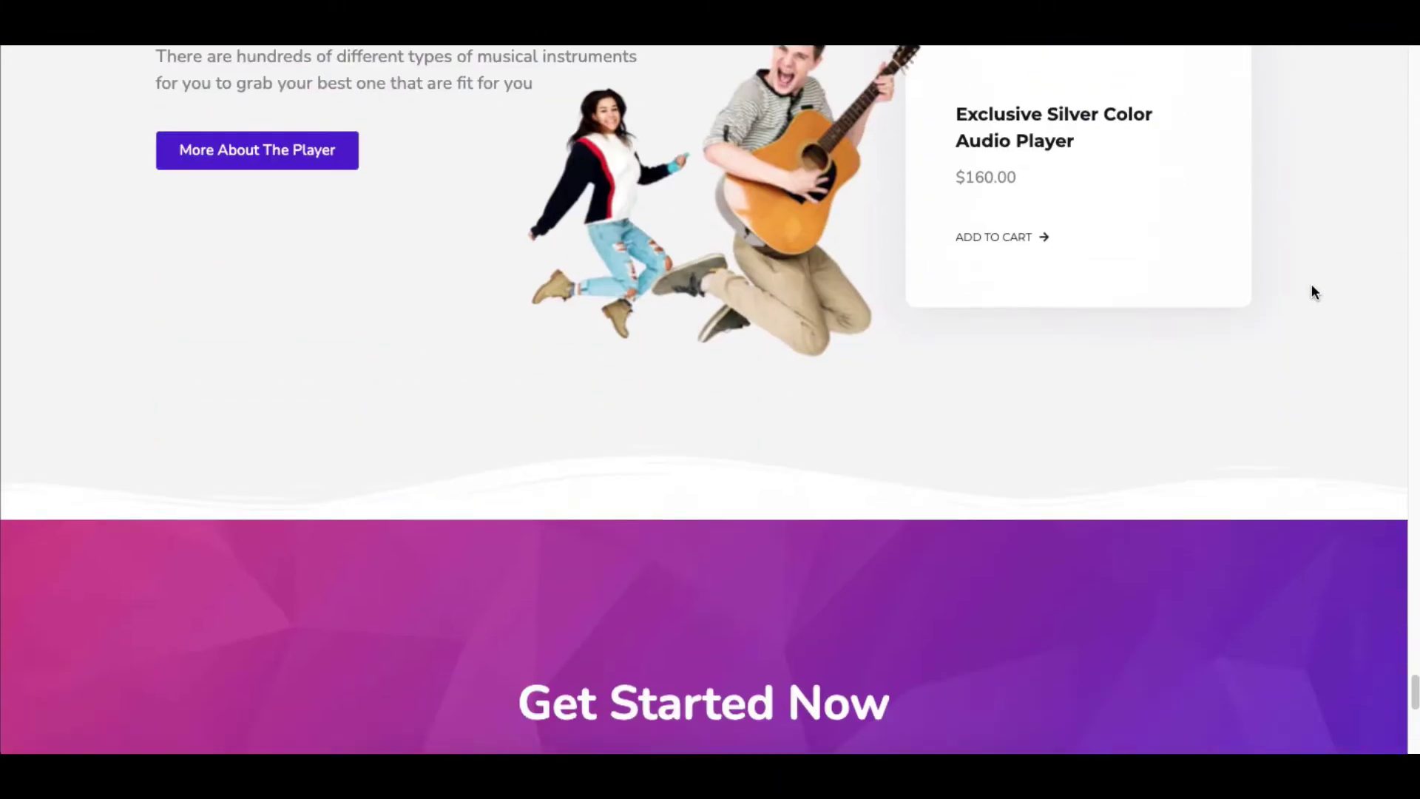
{"action": "scroll", "coordinate": [1313, 292], "scroll_direction": "up", "scroll_amount": 20}
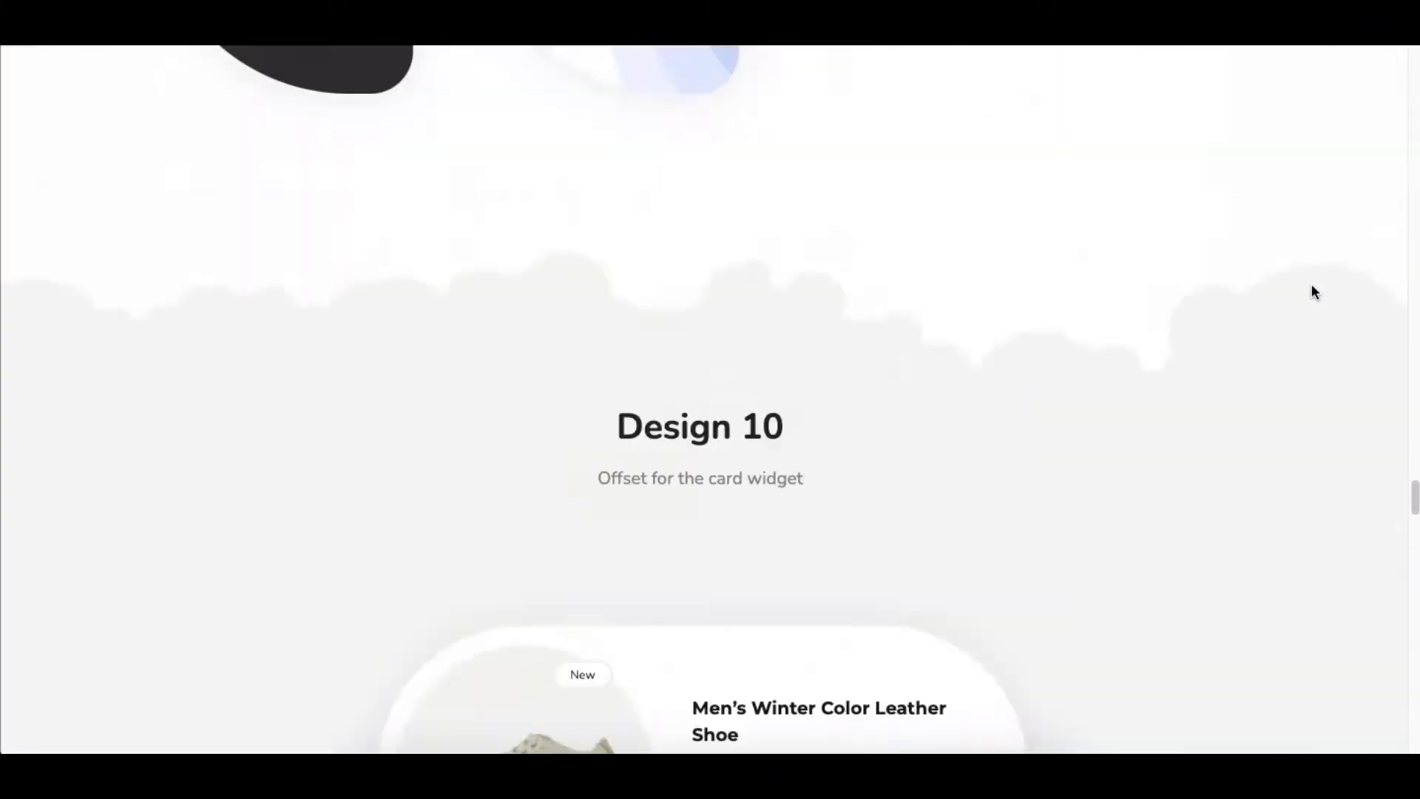
{"action": "scroll", "coordinate": [1313, 291], "scroll_direction": "up", "scroll_amount": 15}
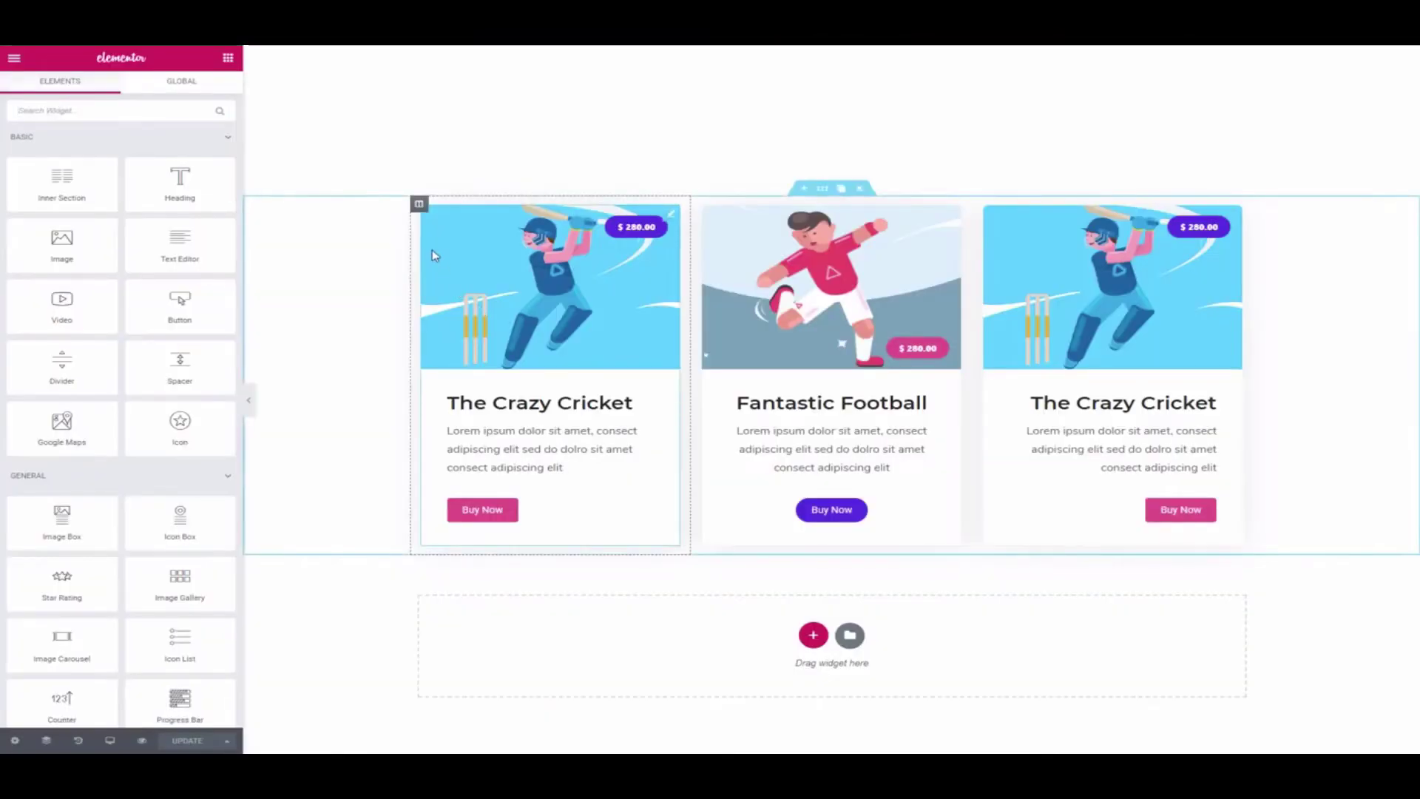
- Delete the first Crazy Cricket card and drag a new Card widget into its empty column
{"action": "right_click", "coordinate": [431, 253]}
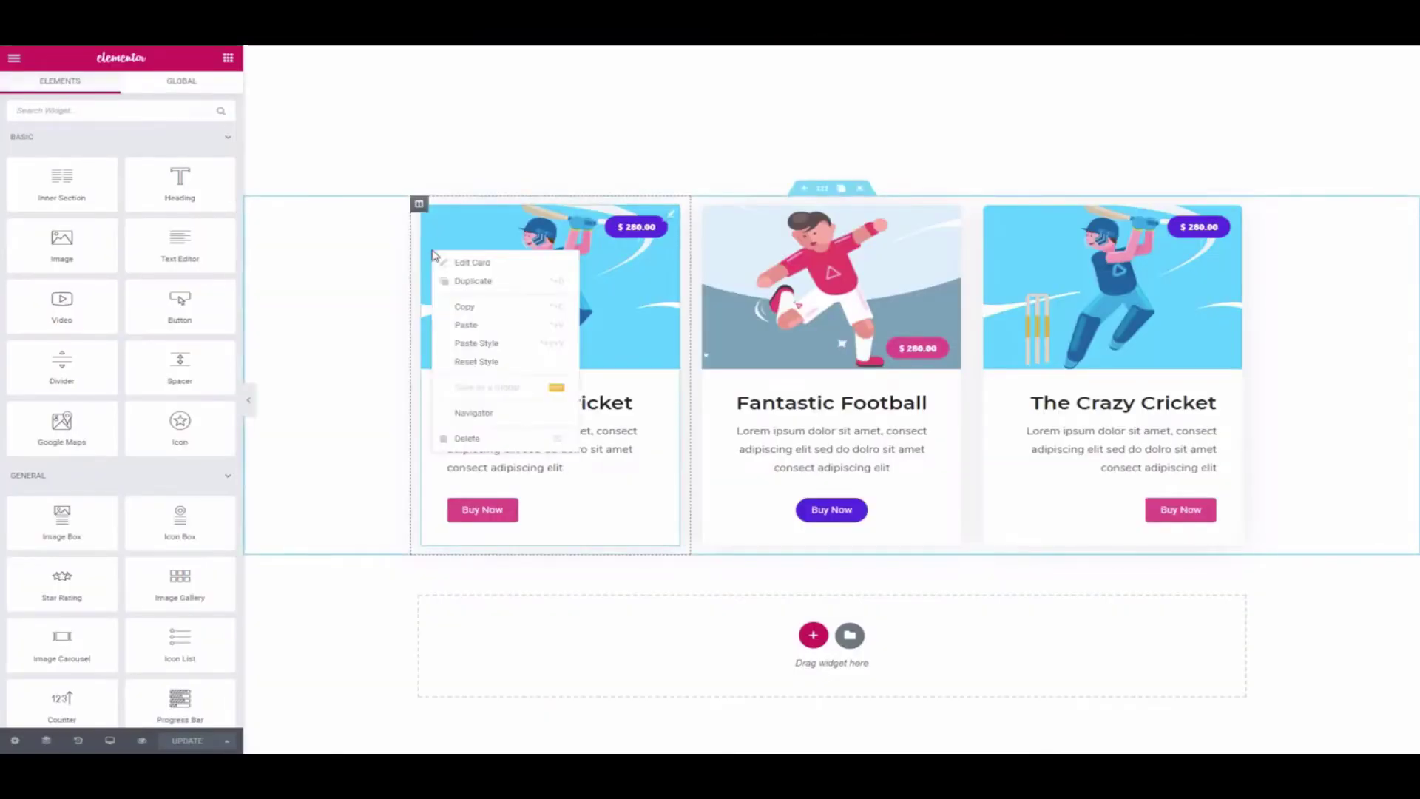
{"action": "left_click", "coordinate": [479, 443]}
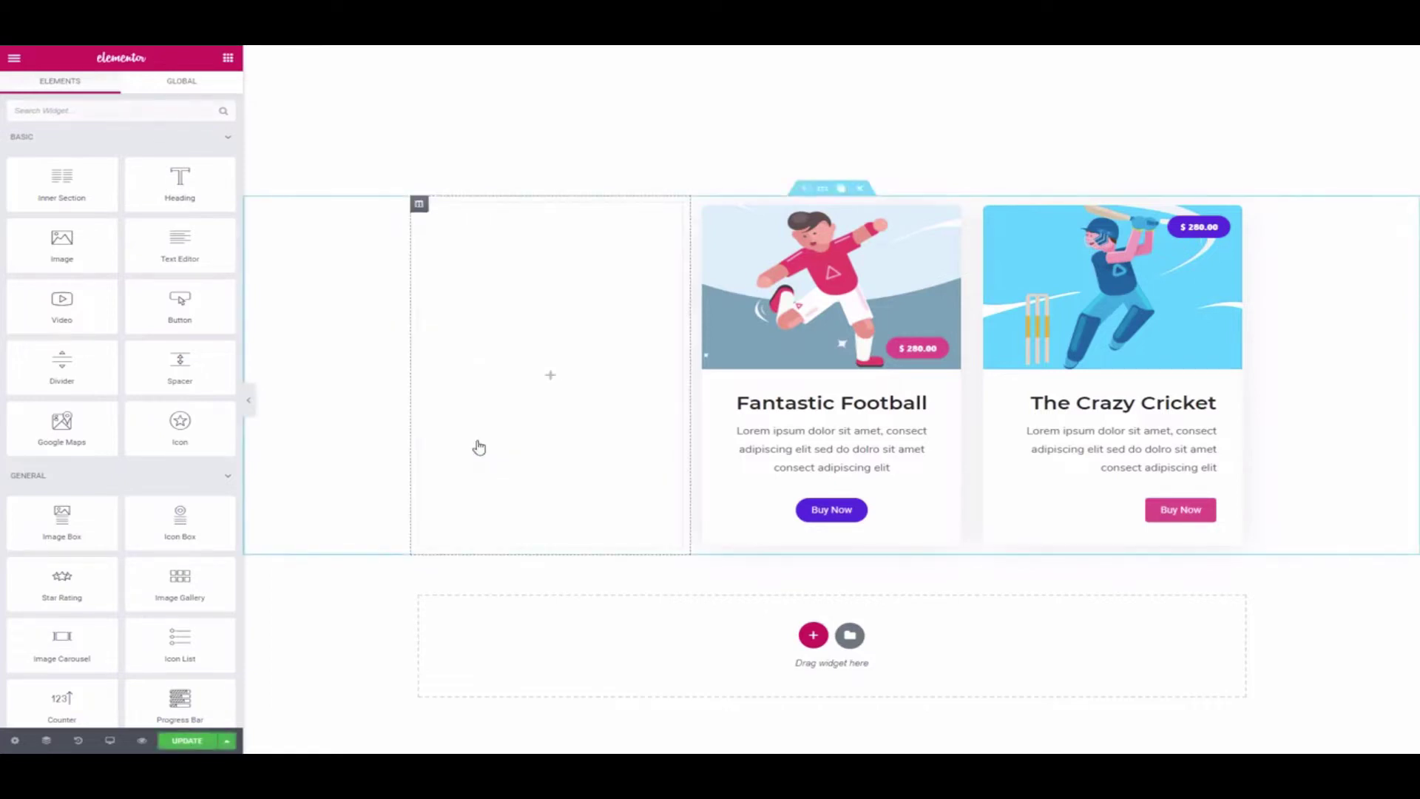
{"action": "left_click", "coordinate": [53, 111]}
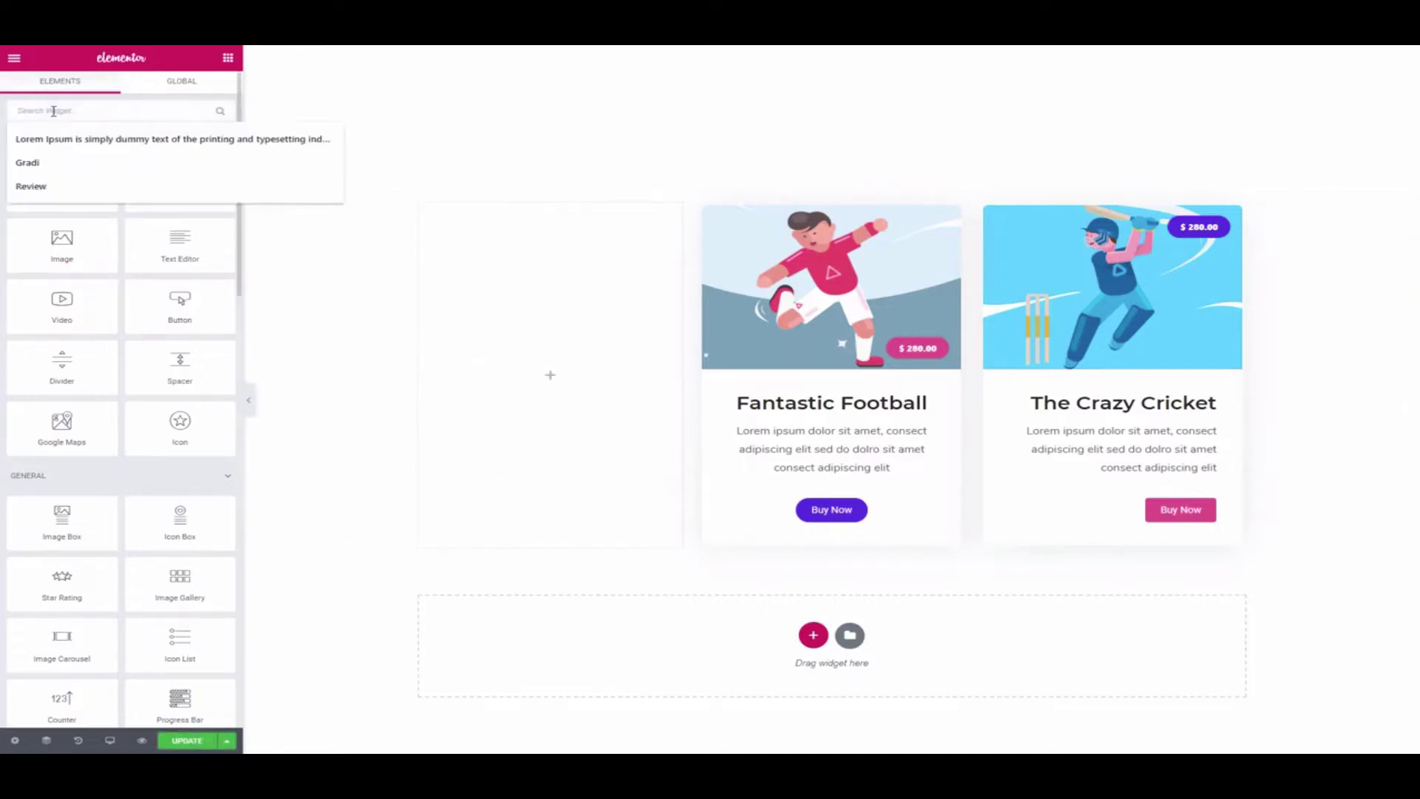
{"action": "type", "text": "Card"}
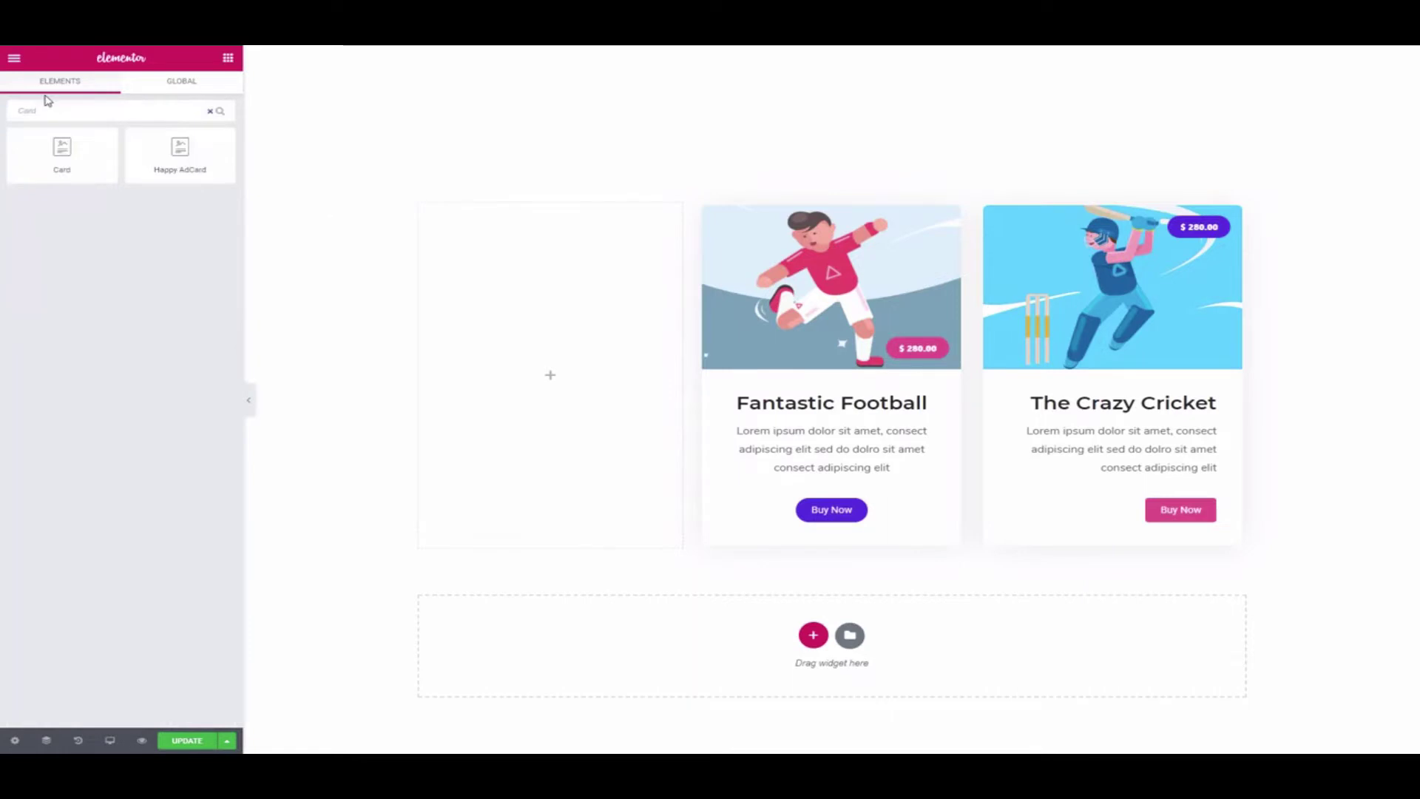
{"action": "left_click_drag", "start_coordinate": [519, 380], "coordinate": [518, 382]}
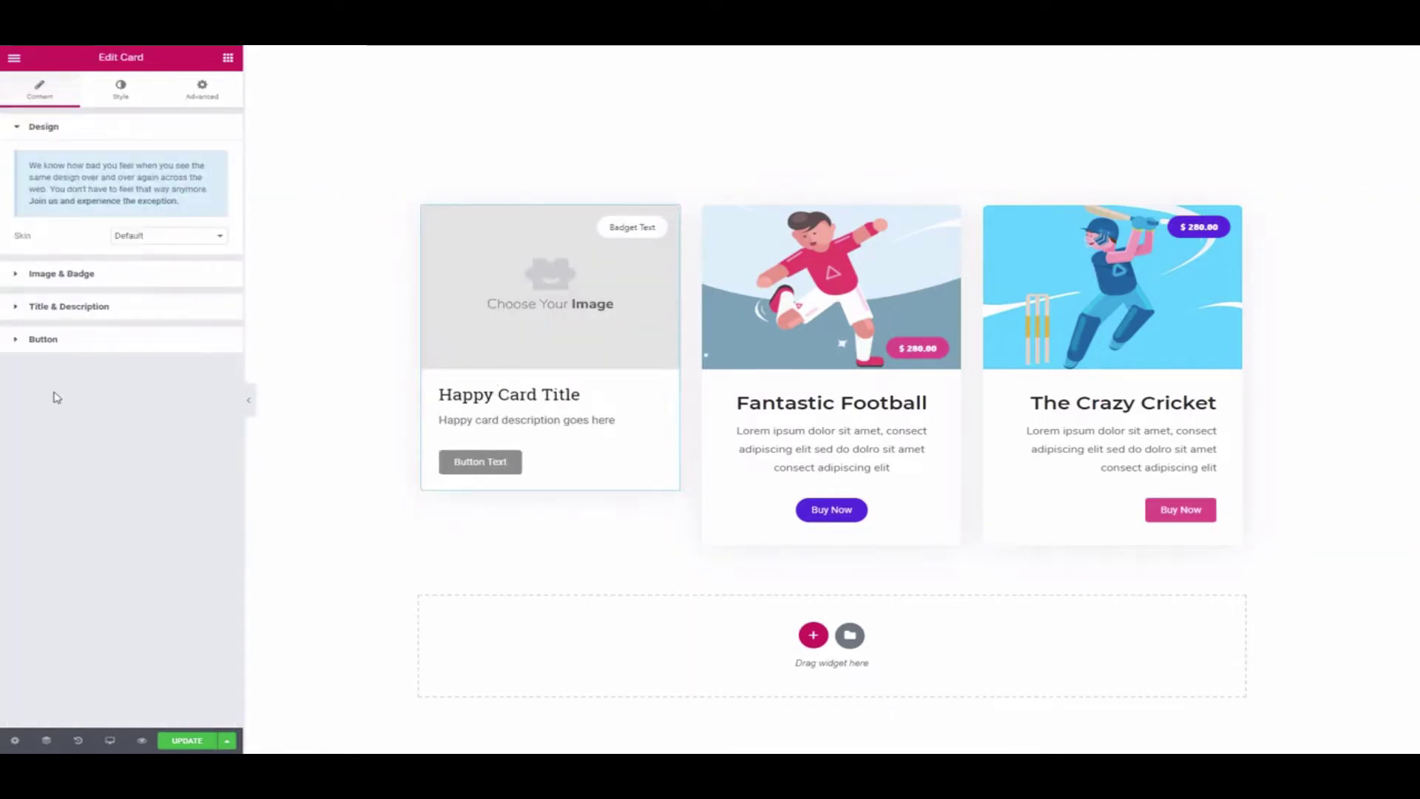
- Insert the cricket illustration from the Media Library at 1024 x 1024 size
{"action": "left_click", "coordinate": [30, 274]}
{"action": "left_click", "coordinate": [45, 284]}
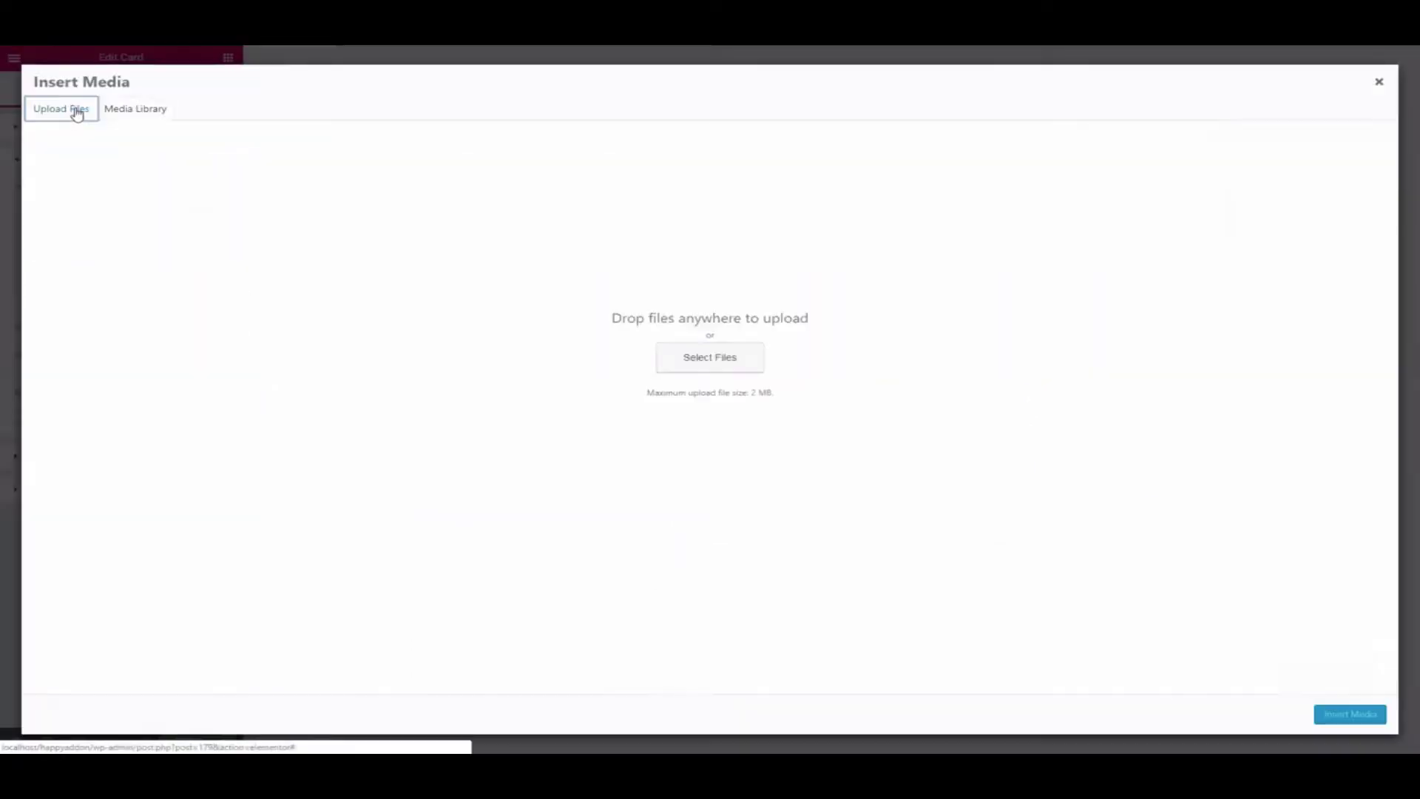
{"action": "left_click", "coordinate": [134, 108]}
{"action": "left_click", "coordinate": [196, 204]}
{"action": "left_click", "coordinate": [1350, 713]}
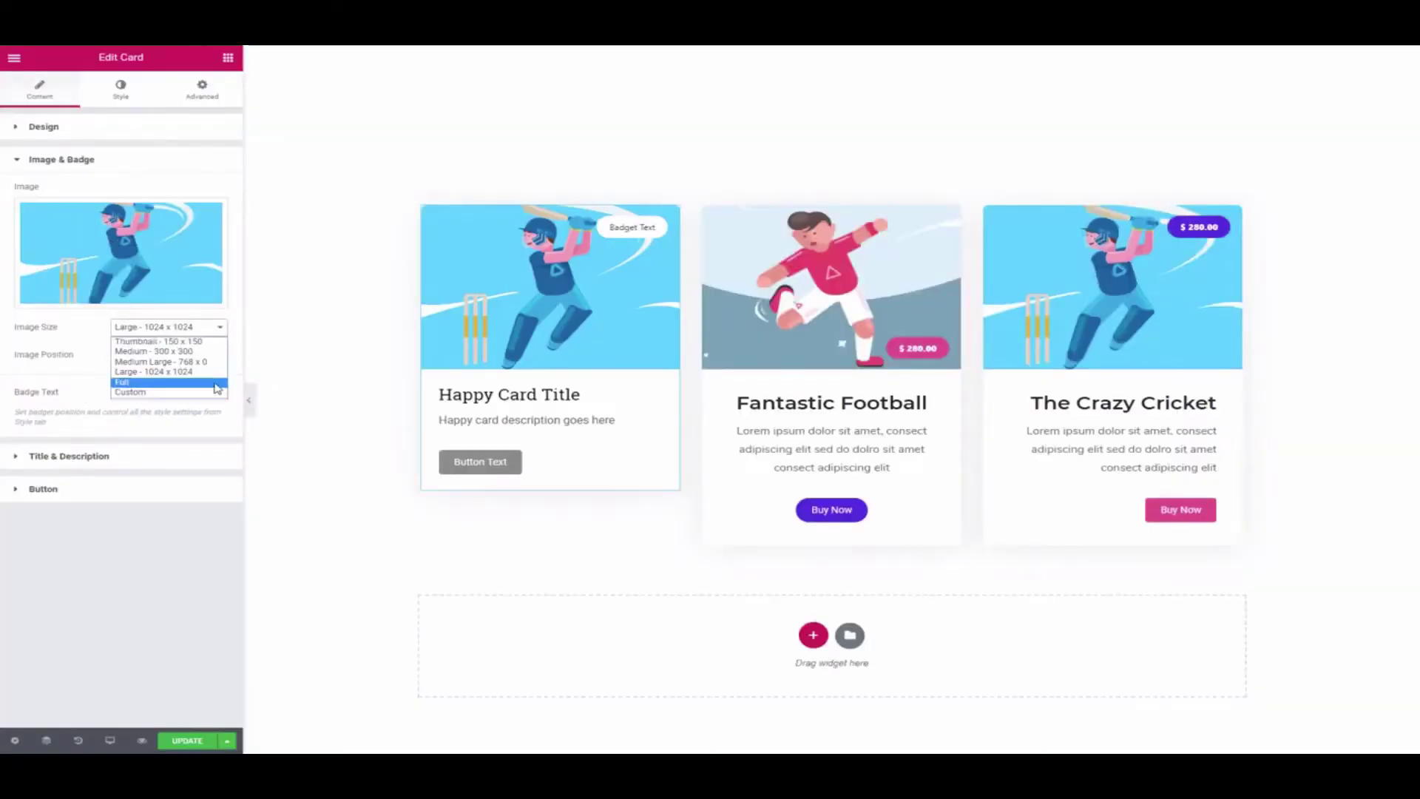
{"action": "left_click", "coordinate": [72, 348]}
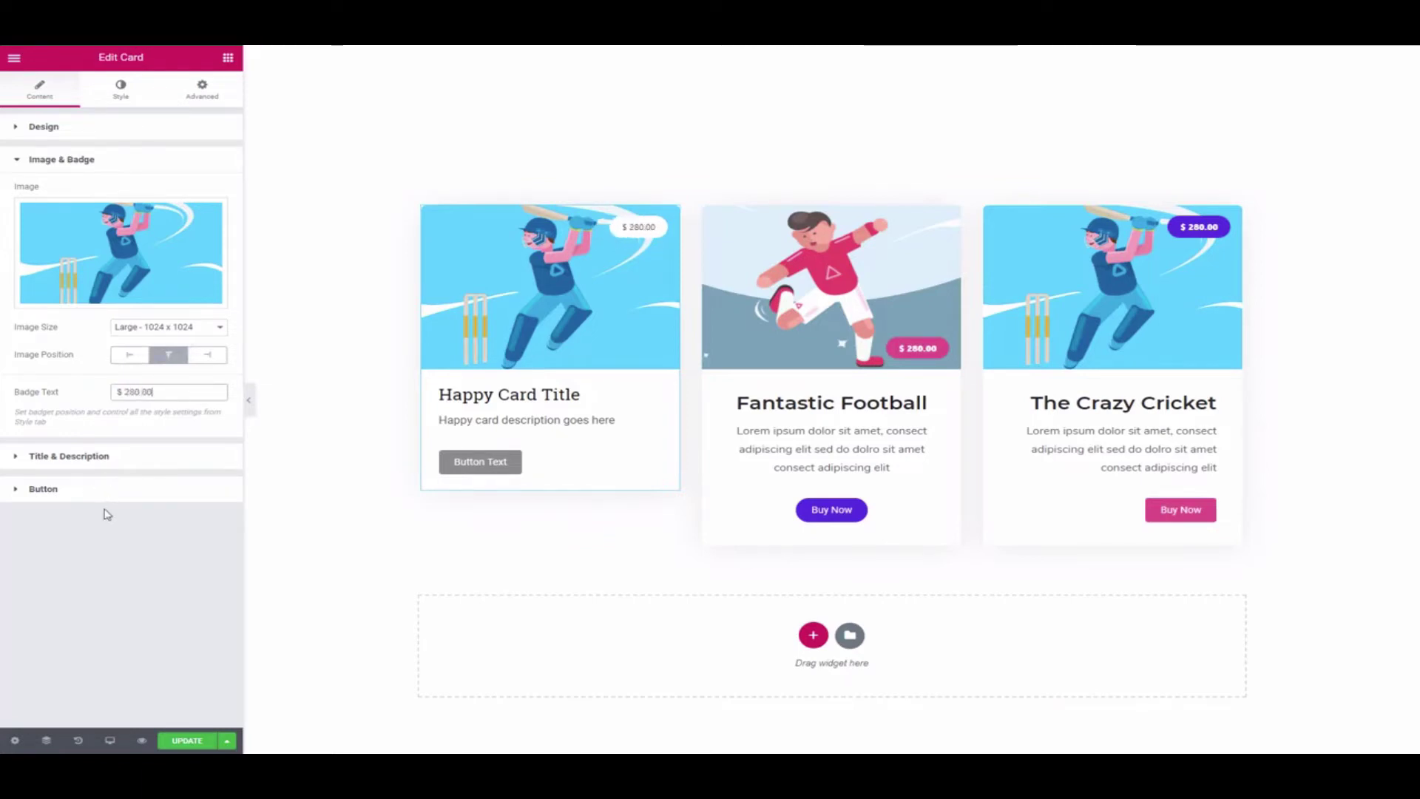
- Style the badge with a pink background, white text and bold font weight
{"action": "left_click", "coordinate": [122, 93]}
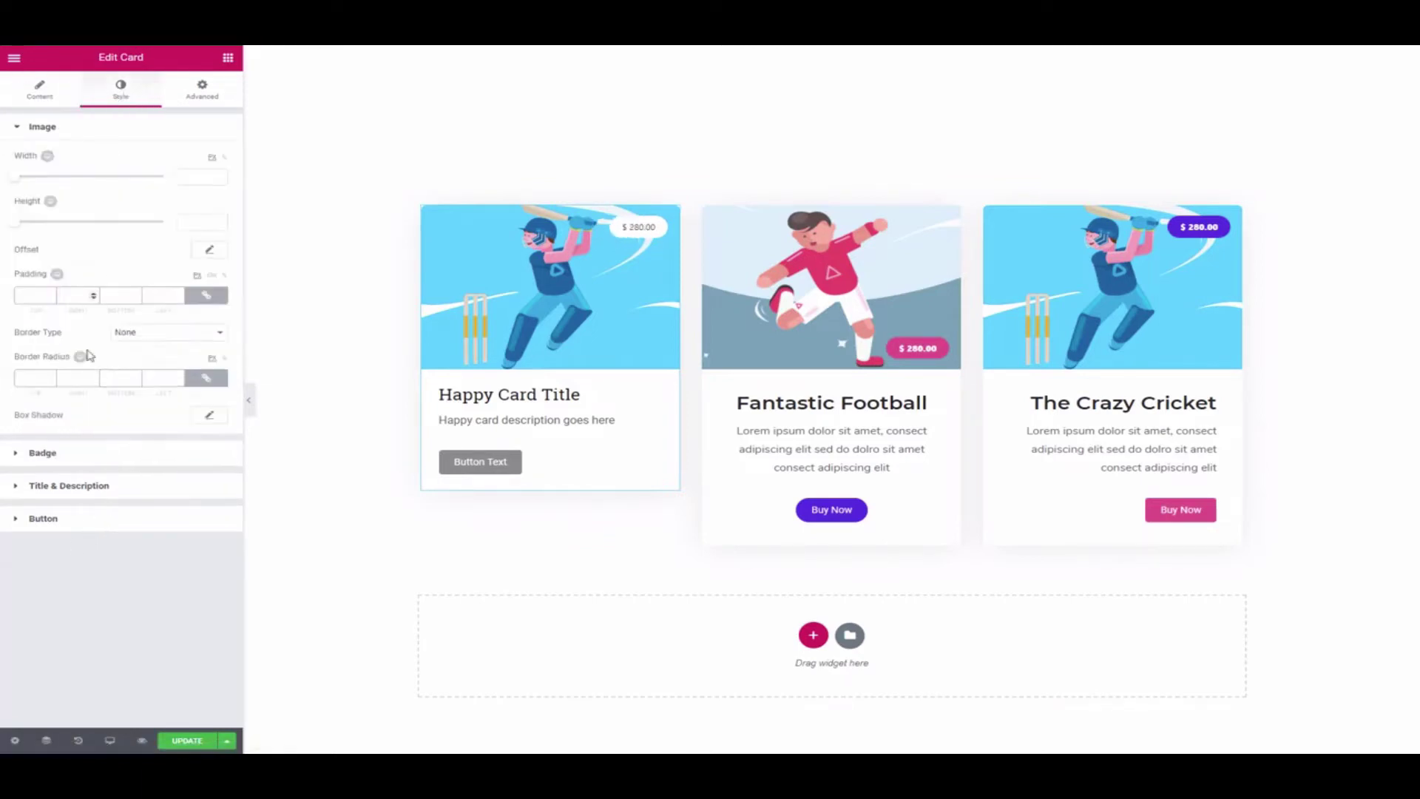
{"action": "left_click", "coordinate": [11, 454]}
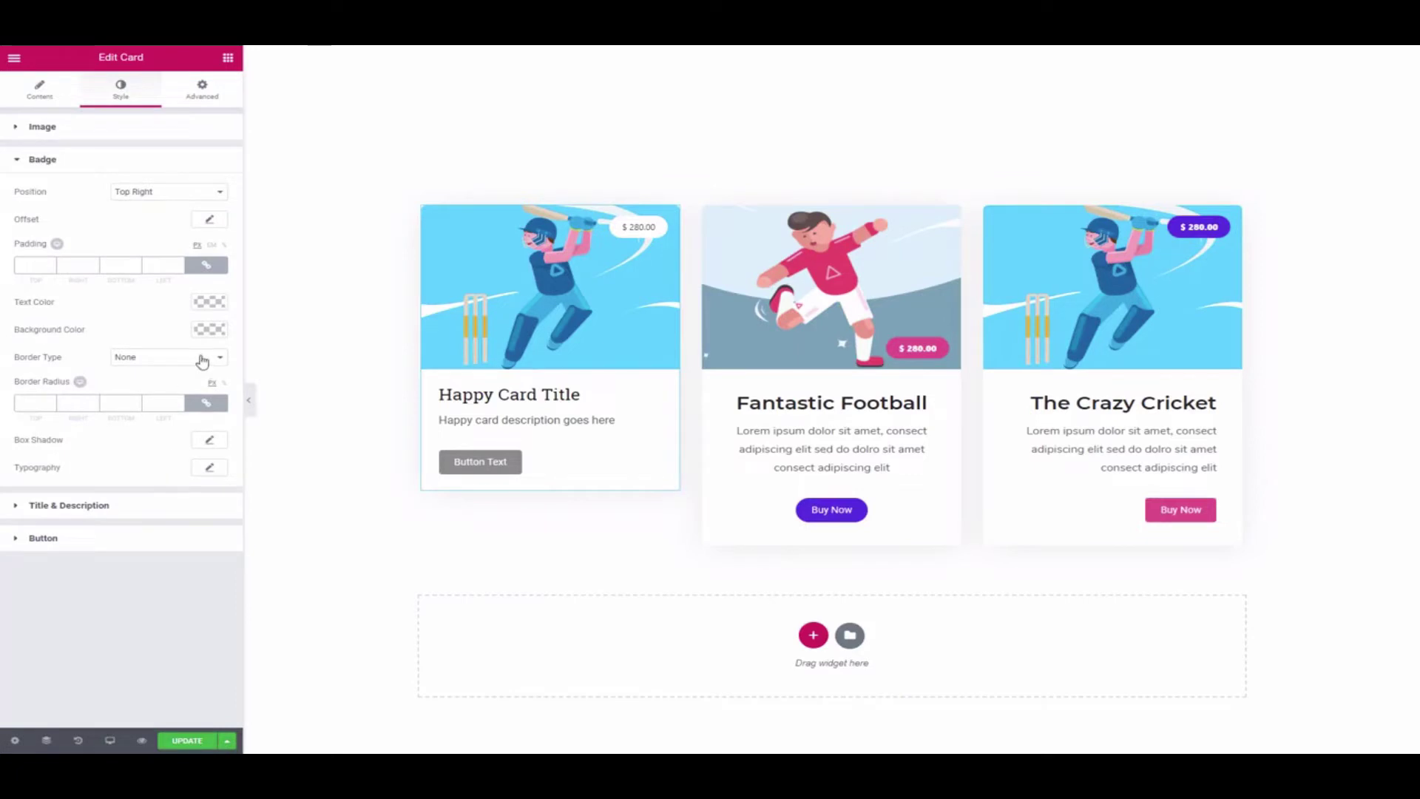
{"action": "left_click", "coordinate": [210, 329]}
{"action": "left_click", "coordinate": [130, 390]}
{"action": "left_click", "coordinate": [95, 393]}
{"action": "left_click", "coordinate": [171, 362]}
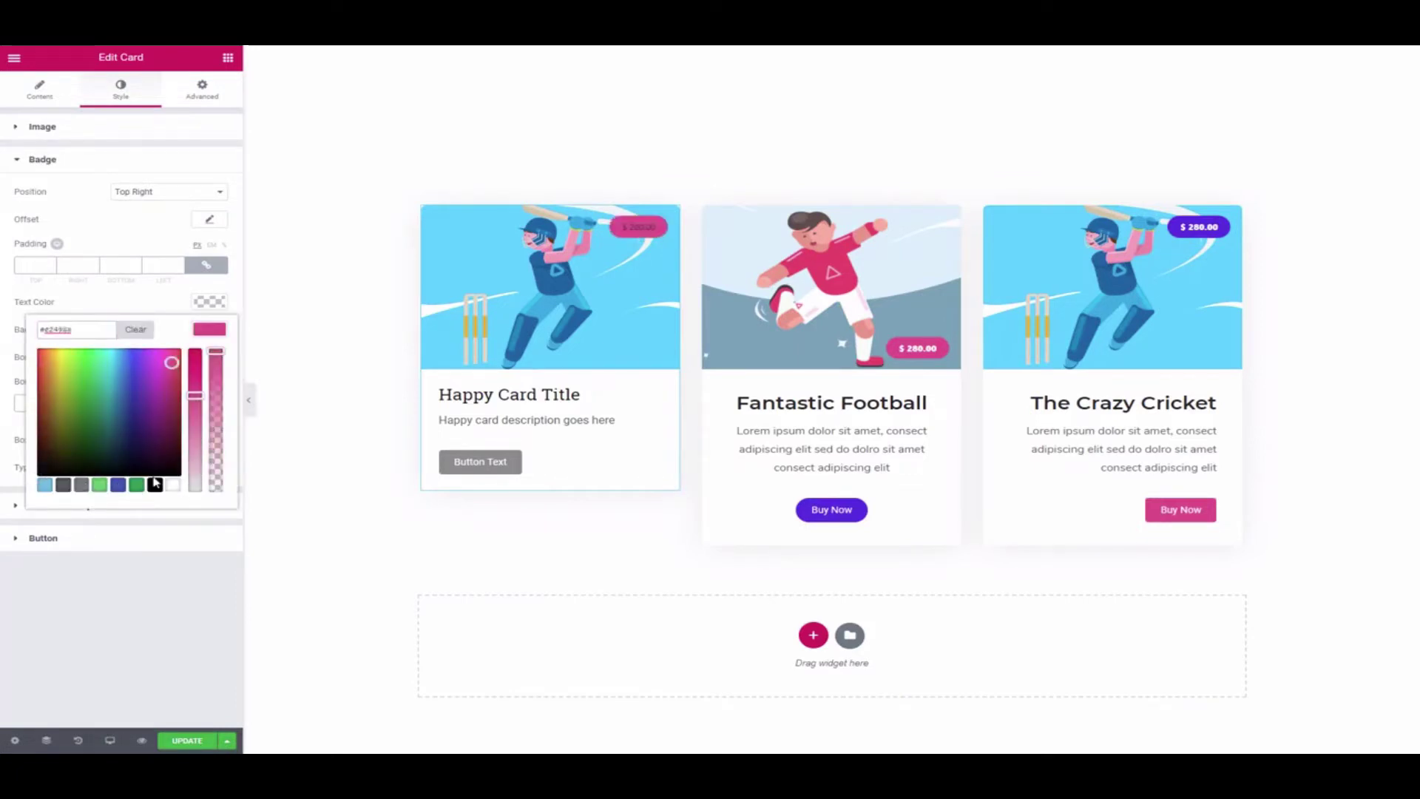
{"action": "left_click", "coordinate": [209, 302]}
{"action": "left_click", "coordinate": [209, 302]}
{"action": "left_click", "coordinate": [169, 453]}
{"action": "left_click", "coordinate": [210, 466]}
{"action": "left_click", "coordinate": [162, 548]}
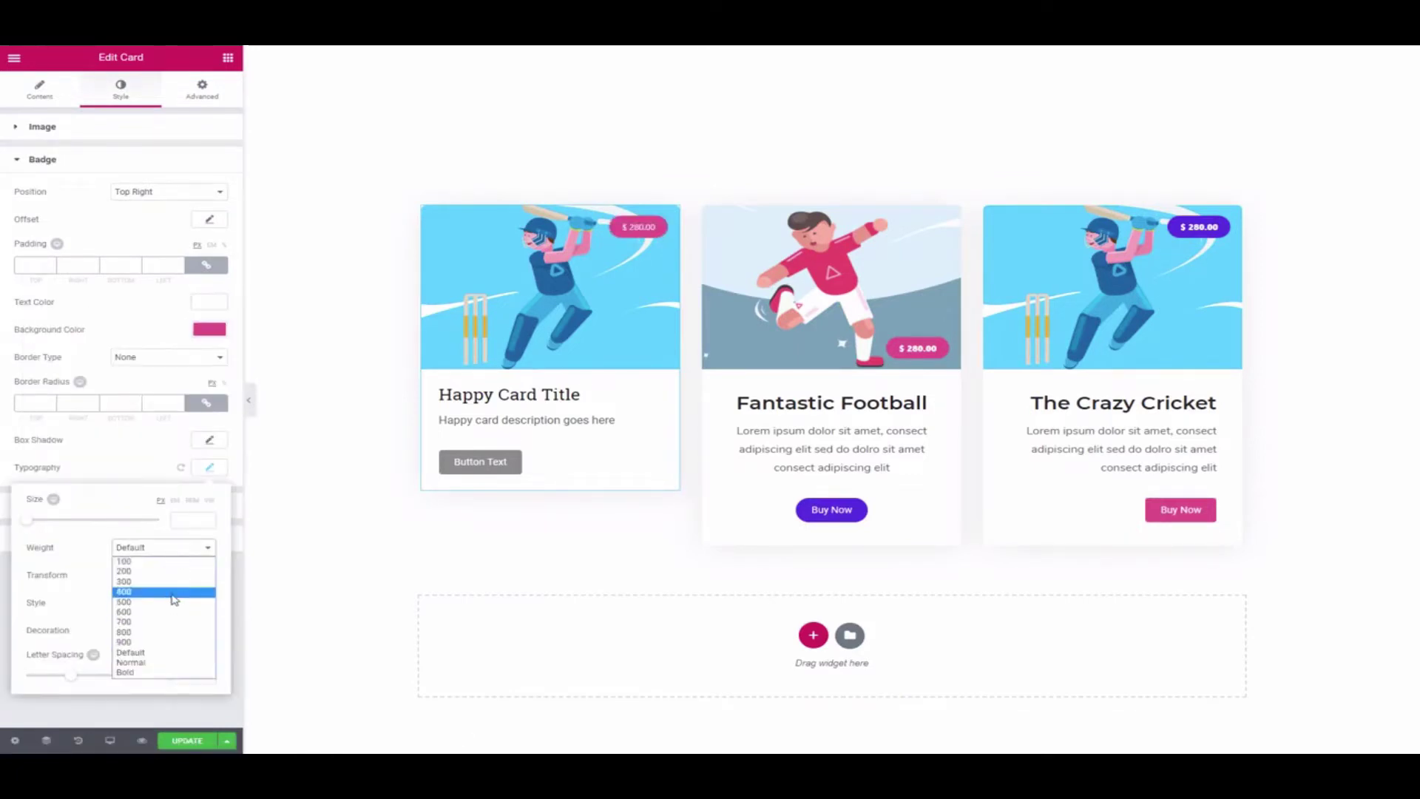
{"action": "left_click", "coordinate": [171, 594]}
- Replace the placeholder title with new text starting 'The C' and paste Lorem ipsum as the description
{"action": "left_click", "coordinate": [19, 511]}
{"action": "left_click", "coordinate": [20, 503]}
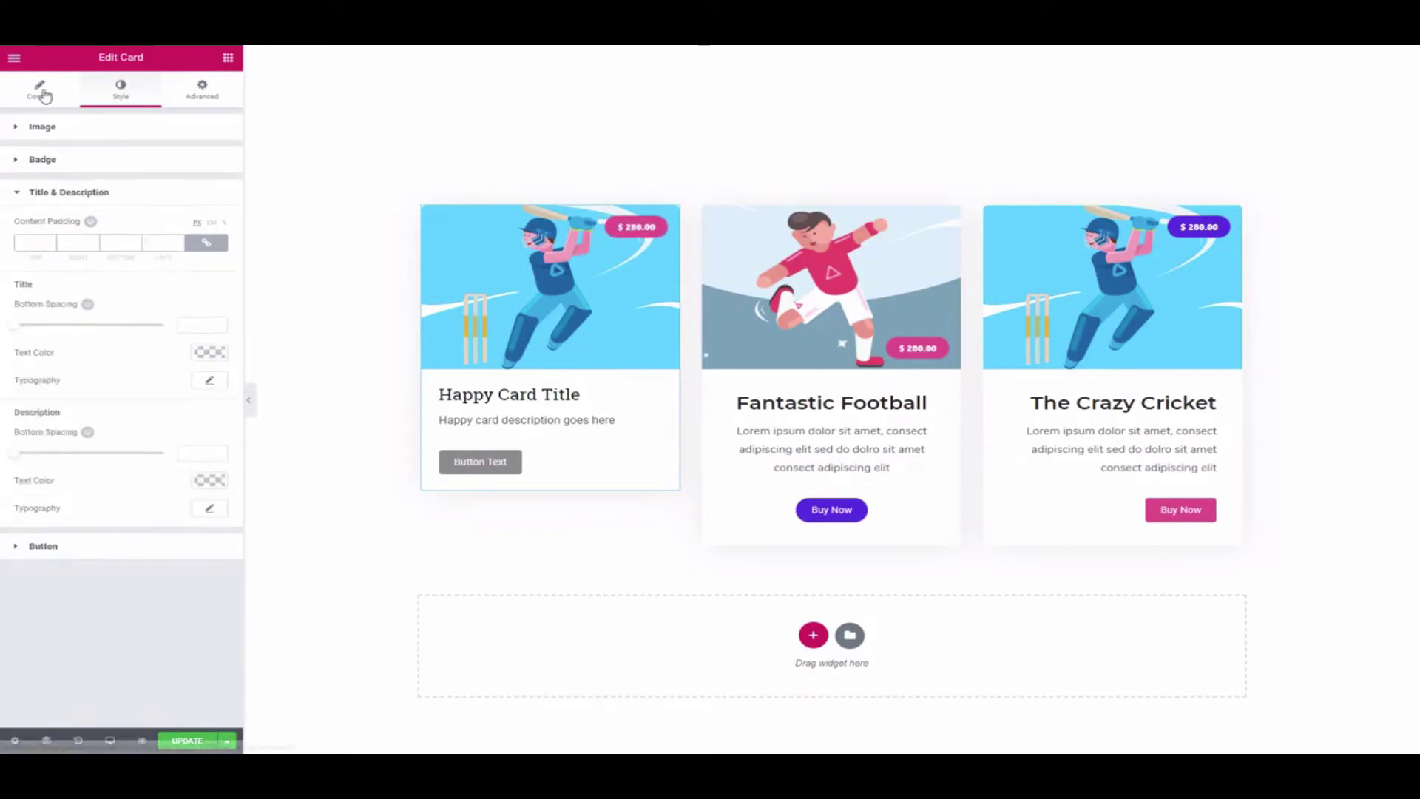
{"action": "left_click", "coordinate": [45, 96]}
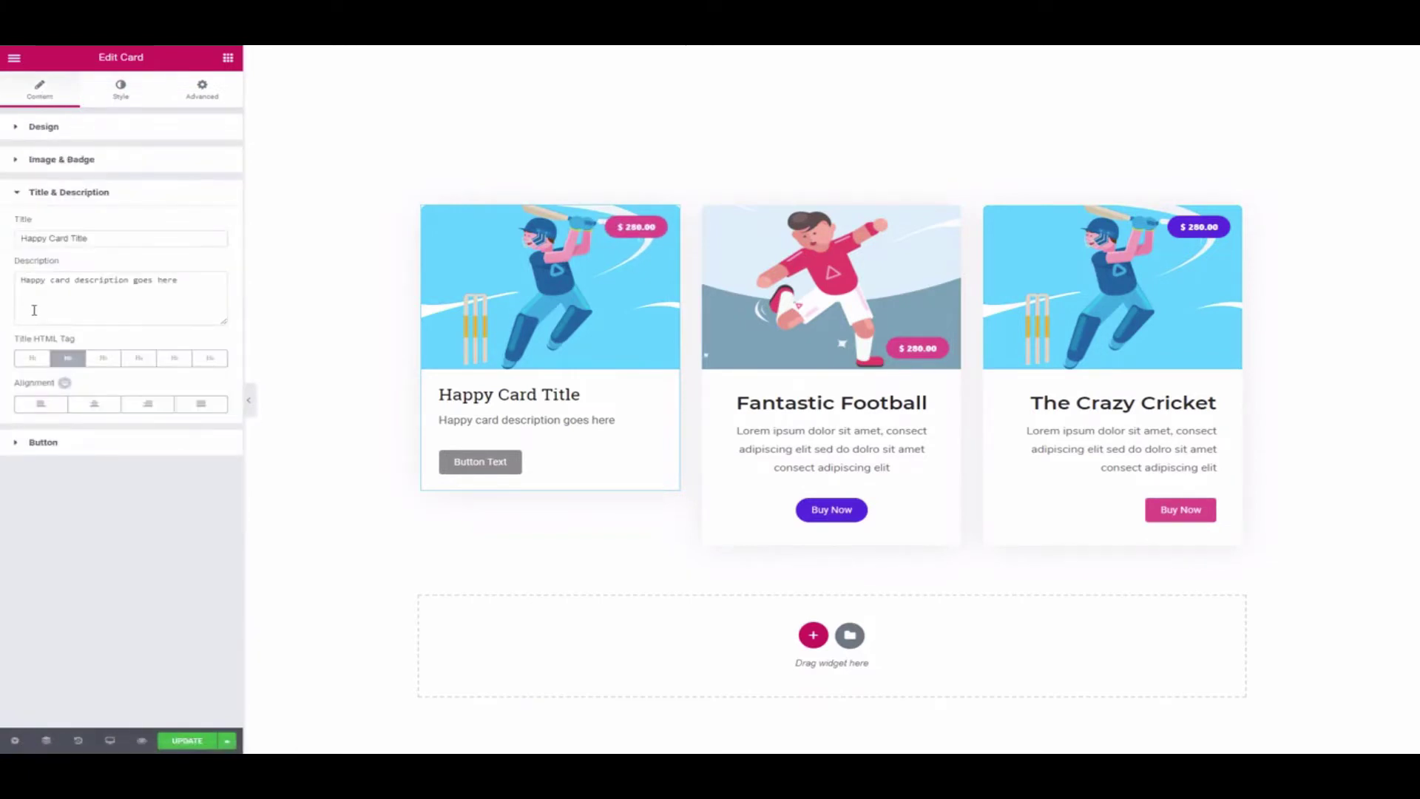
{"action": "triple_click", "coordinate": [74, 239]}
{"action": "type", "text": "The Crazy Cricket"}
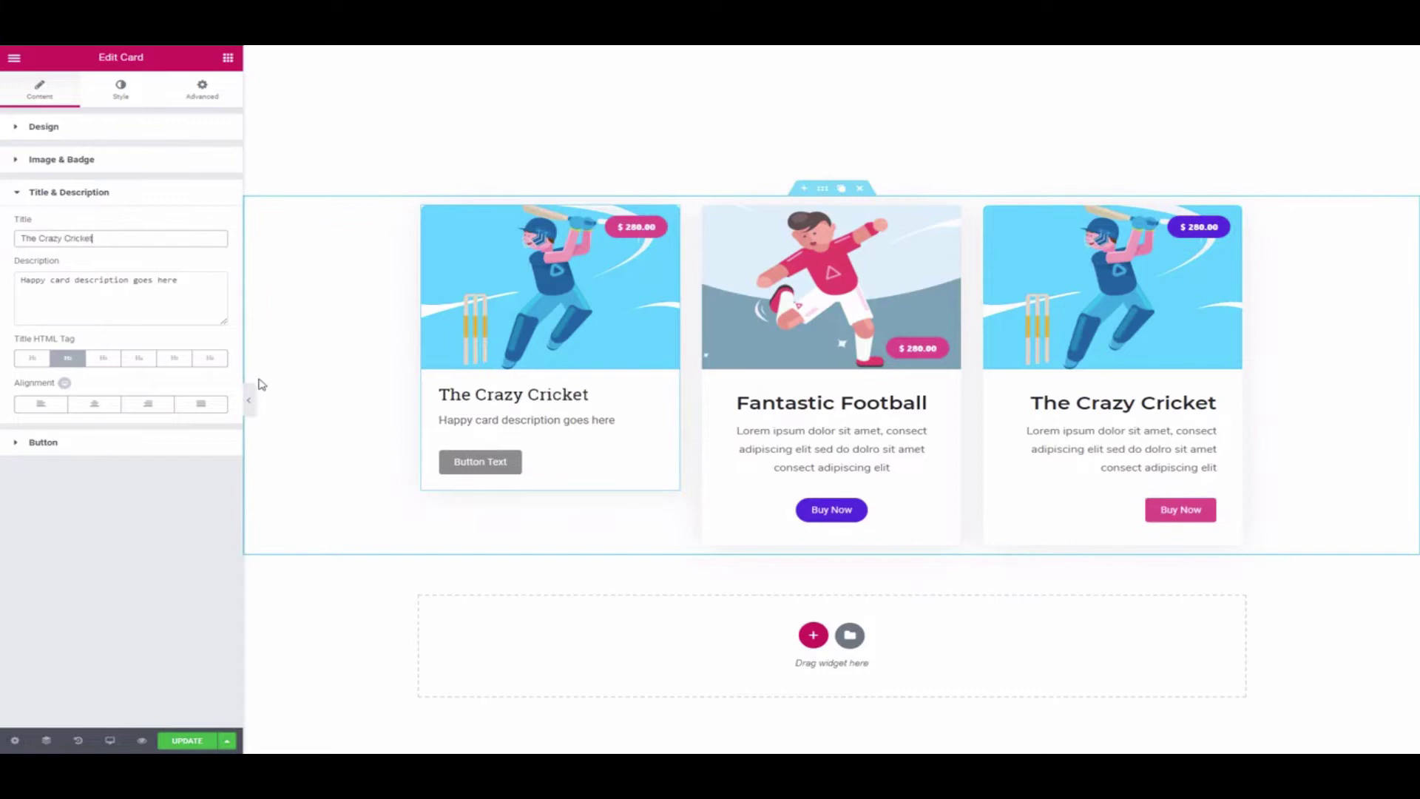
{"action": "triple_click", "coordinate": [130, 311]}
{"action": "type", "text": "Lorem ipsum dolor sit amet, consect adipiscing elit sed do dolro sit amet consect adipiscing elit"}
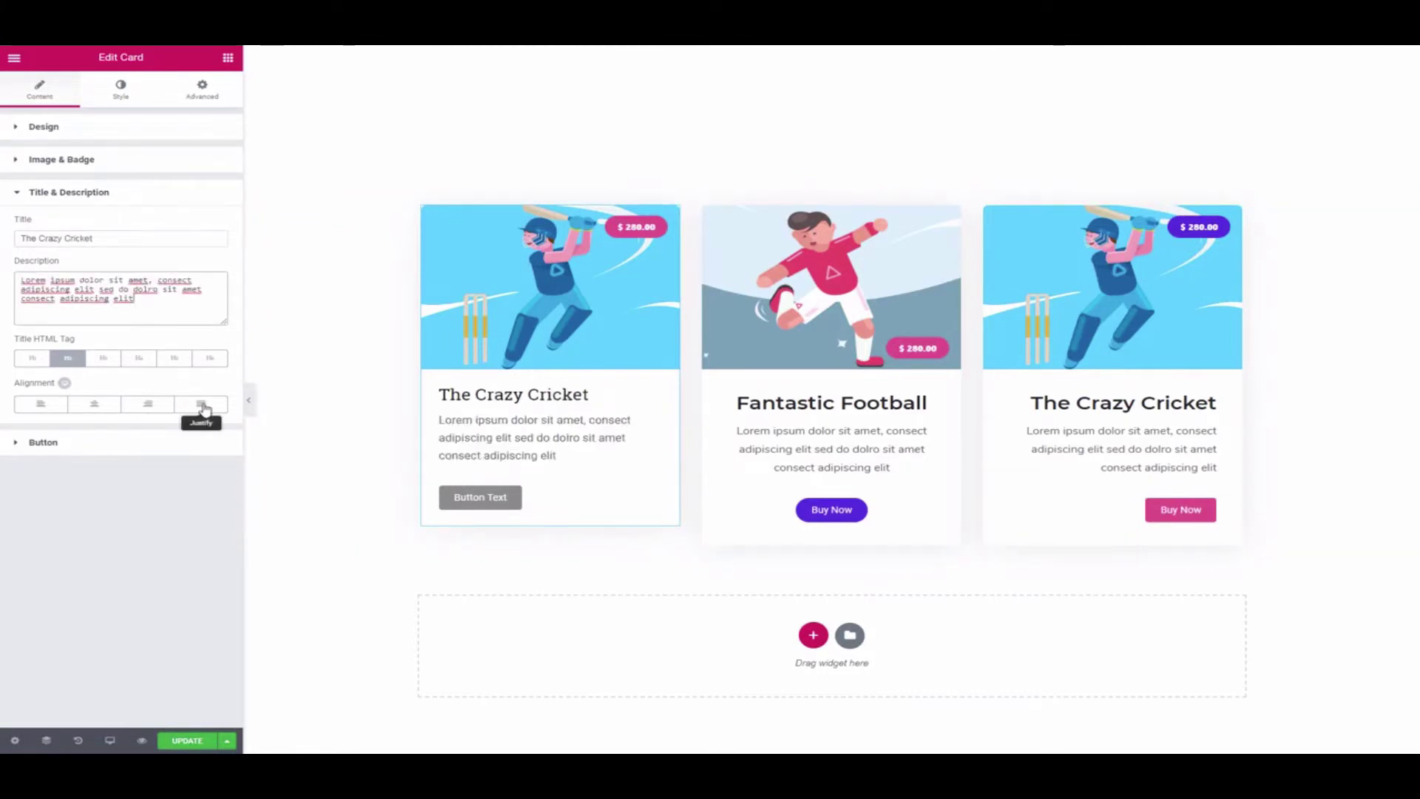
- Set the title typography to Montserrat, size 28, with a bolder weight
{"action": "left_click", "coordinate": [121, 89]}
{"action": "left_click", "coordinate": [59, 484]}
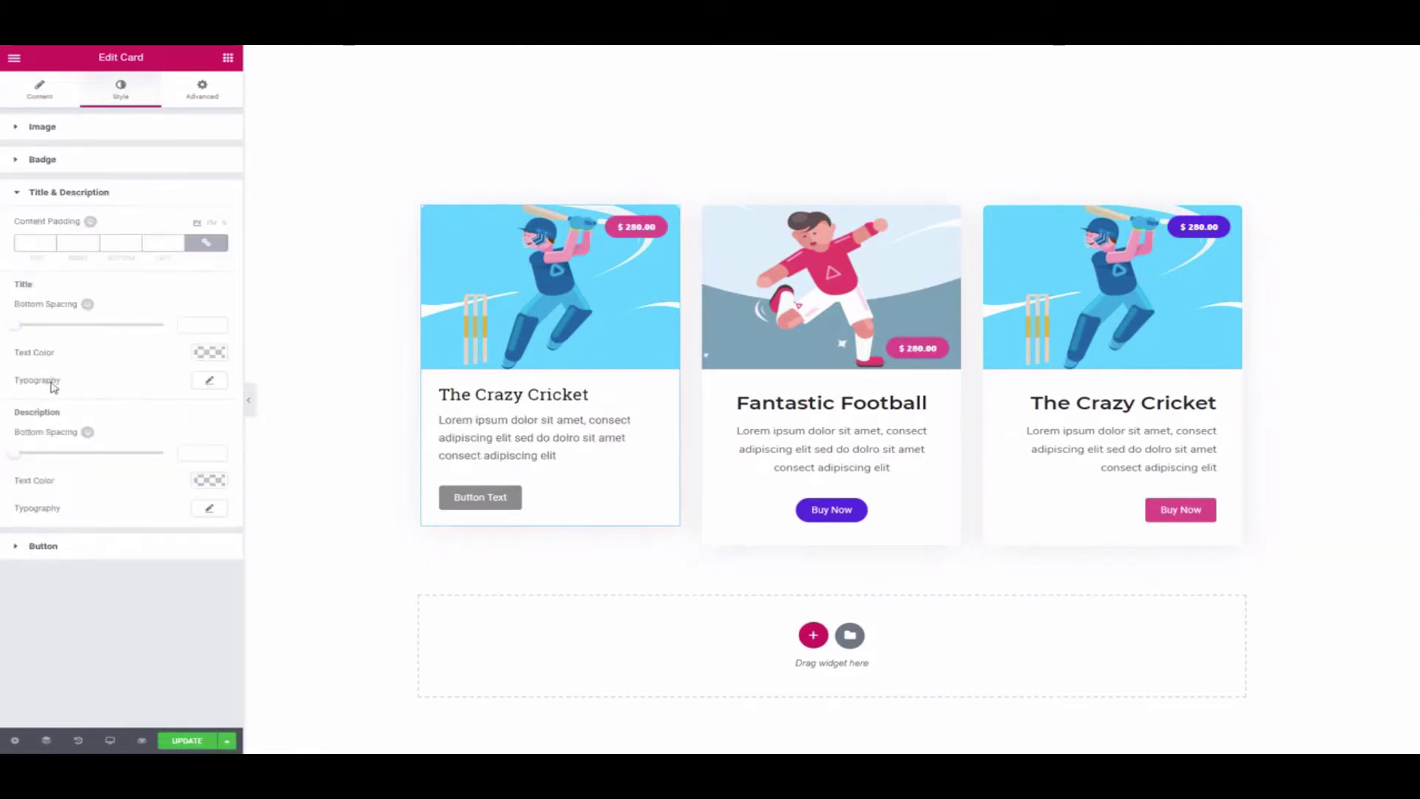
{"action": "left_click", "coordinate": [210, 379]}
{"action": "left_click", "coordinate": [163, 415]}
{"action": "type", "text": "Mon"}
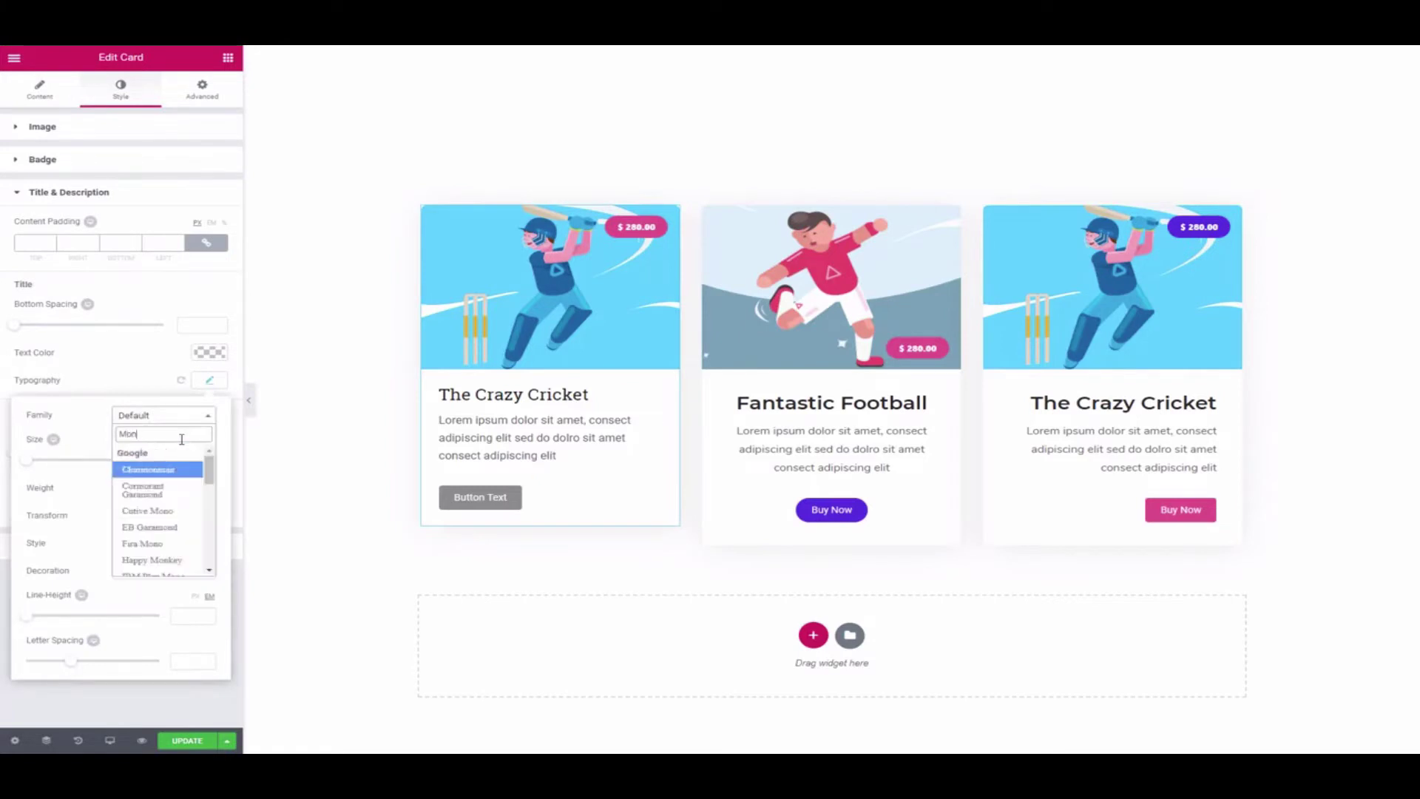
{"action": "scroll", "coordinate": [160, 524], "scroll_direction": "down", "scroll_amount": 4}
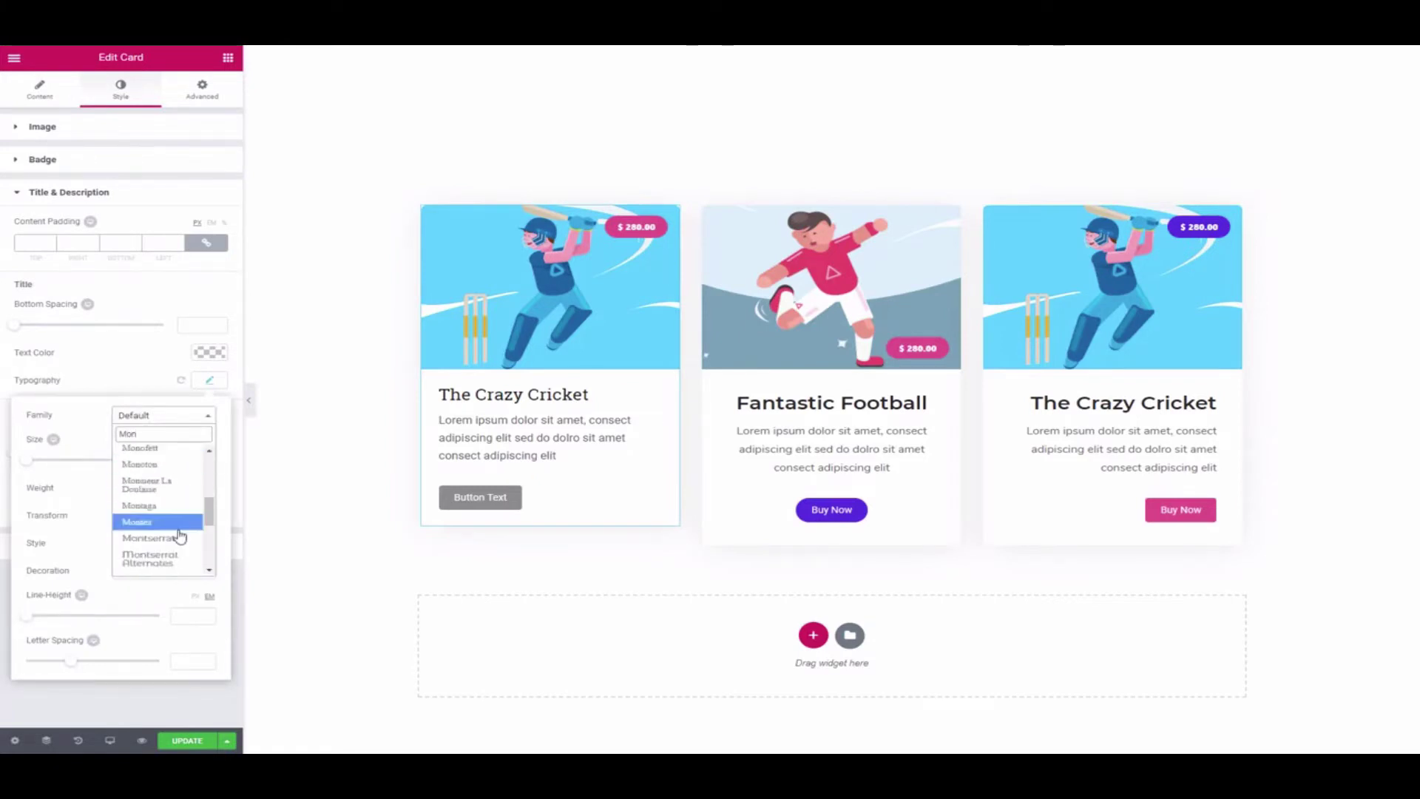
{"action": "left_click", "coordinate": [169, 518]}
{"action": "left_click_drag", "start_coordinate": [27, 460], "coordinate": [59, 475]}
{"action": "left_click", "coordinate": [163, 487]}
{"action": "left_click", "coordinate": [163, 555]}
- Give the title a dark text colour
{"action": "left_click", "coordinate": [209, 352]}
{"action": "left_click", "coordinate": [99, 507]}
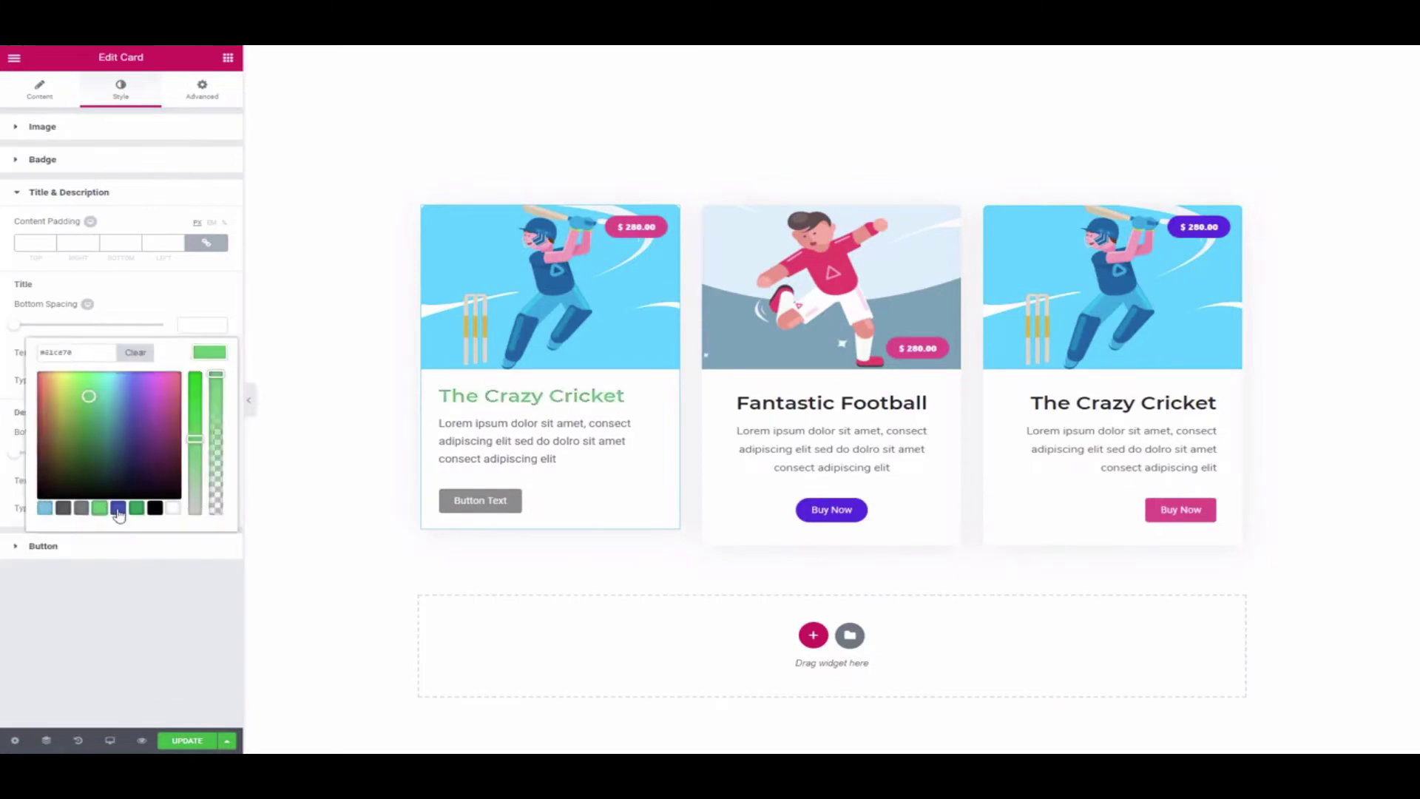
{"action": "left_click", "coordinate": [118, 507]}
{"action": "type", "text": "#222222"}
{"action": "left_click", "coordinate": [39, 589]}
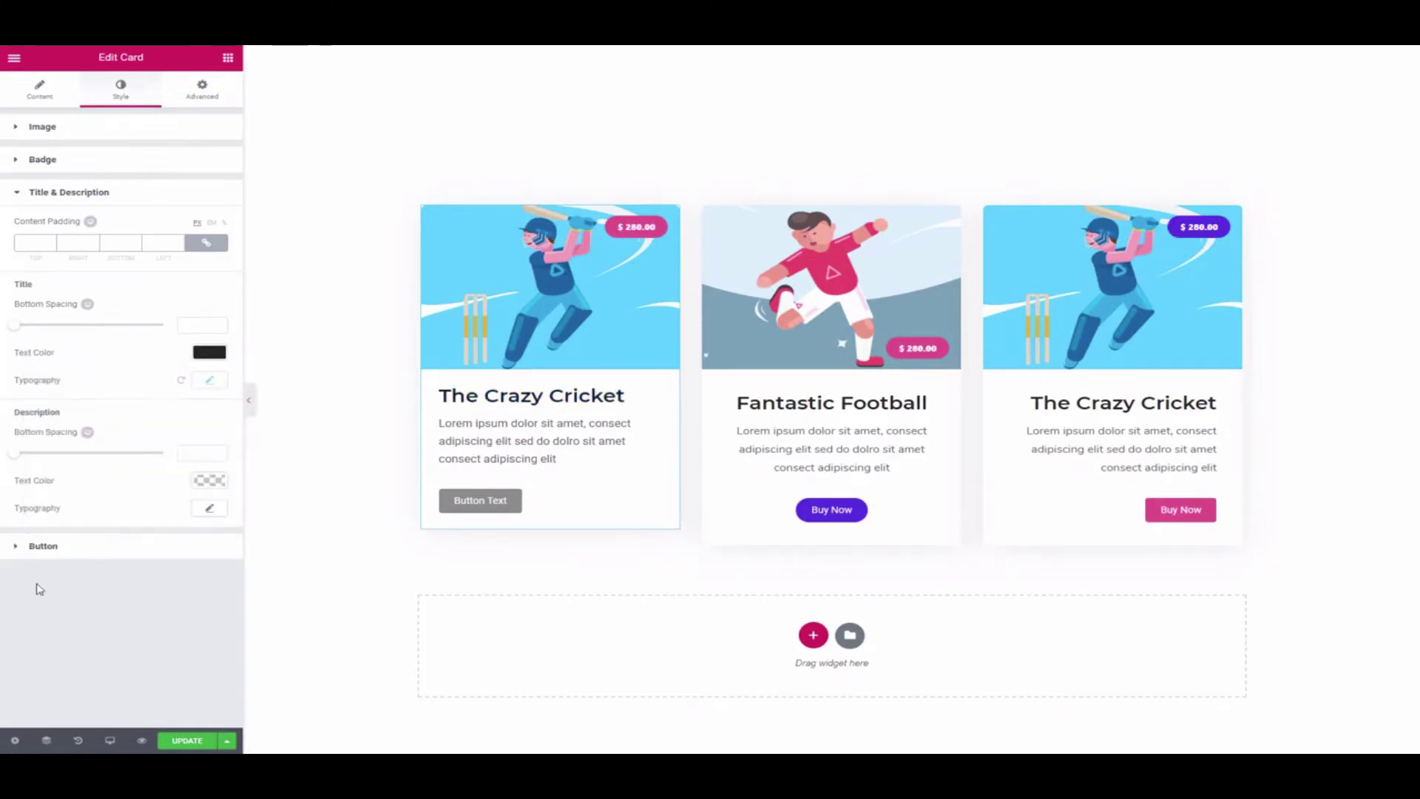
- Set the description font family to Nunito
{"action": "left_click", "coordinate": [209, 507]}
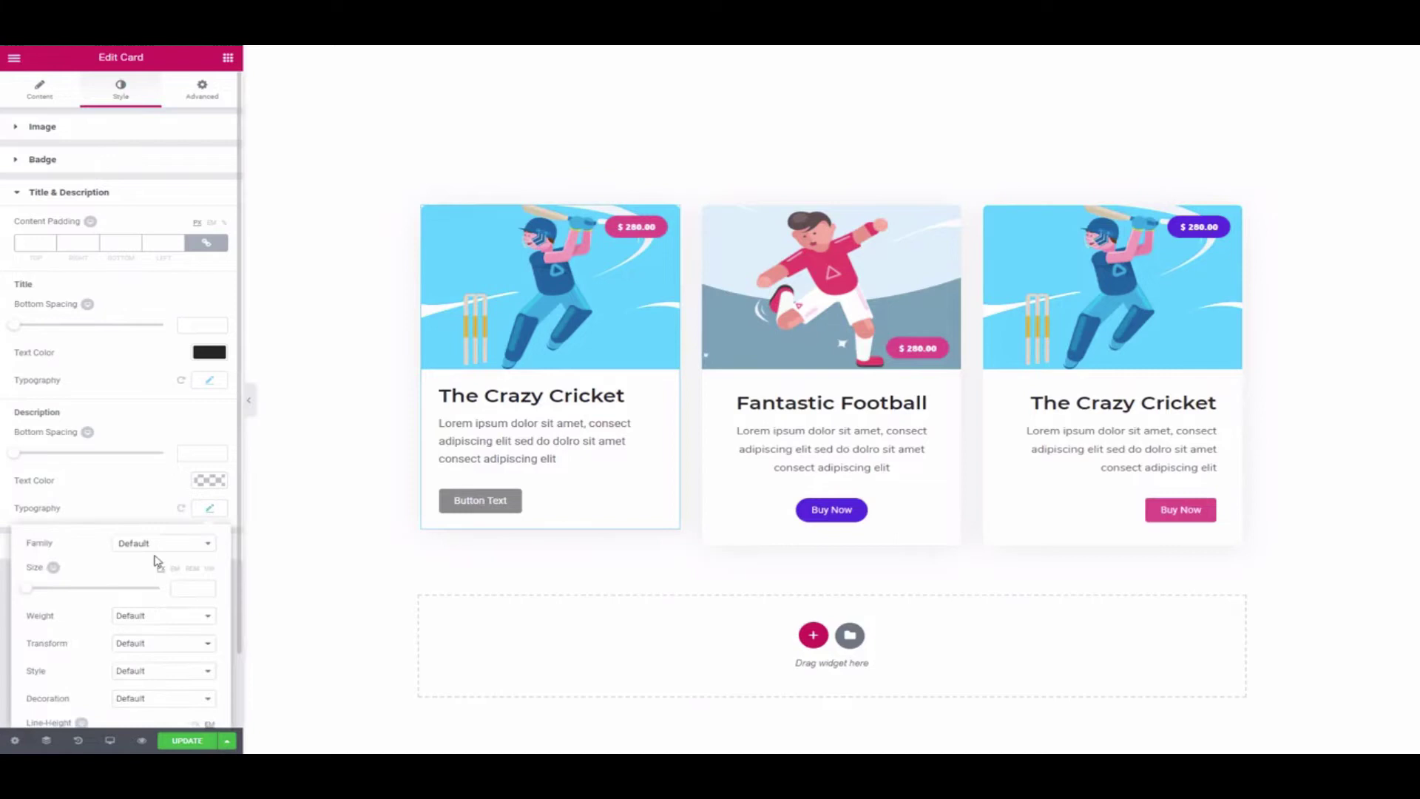
{"action": "scroll", "coordinate": [153, 557], "scroll_direction": "down", "scroll_amount": 1}
{"action": "left_click", "coordinate": [163, 460]}
{"action": "left_click", "coordinate": [148, 518]}
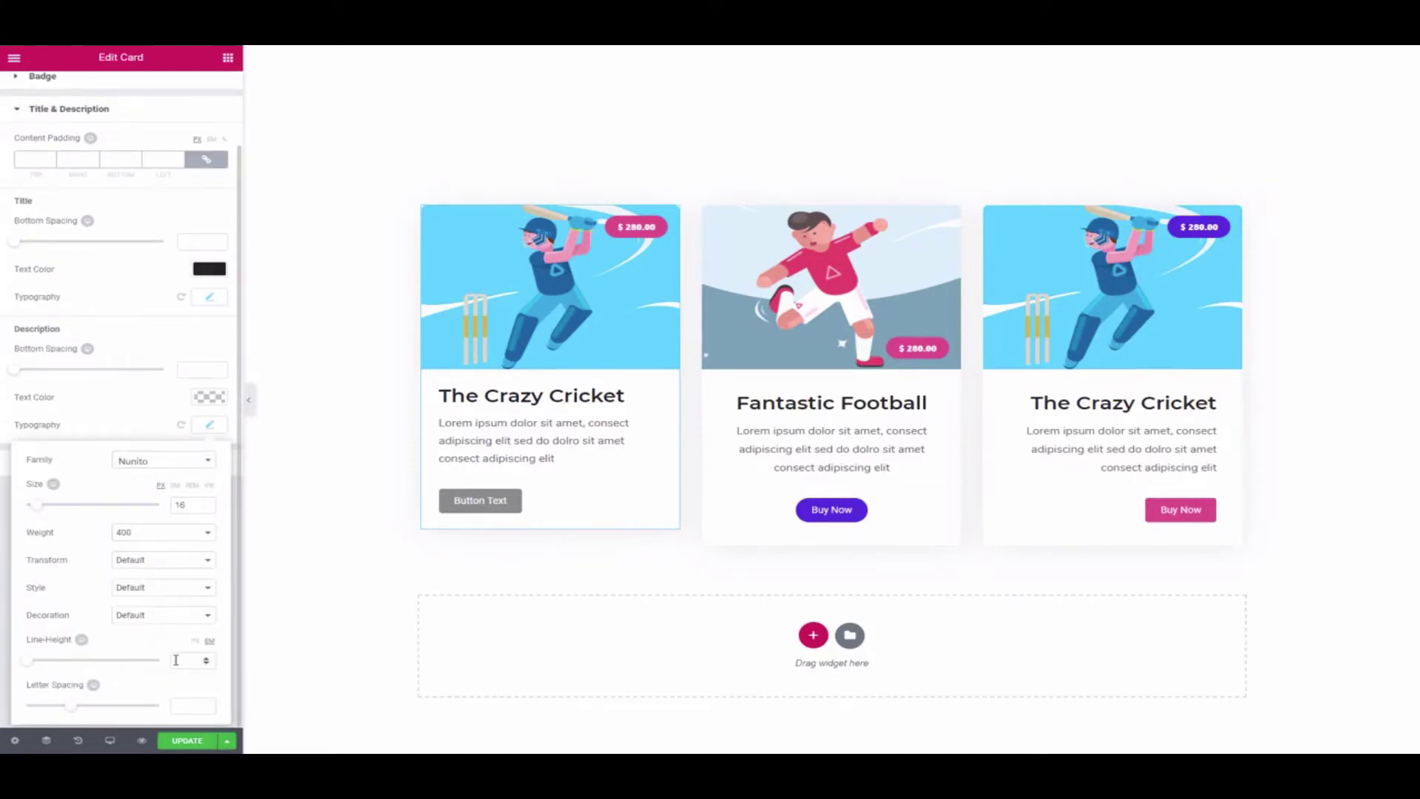
- Give the button a pink background and white (#ffffff) text
{"action": "left_click", "coordinate": [101, 425]}
{"action": "left_click", "coordinate": [82, 459]}
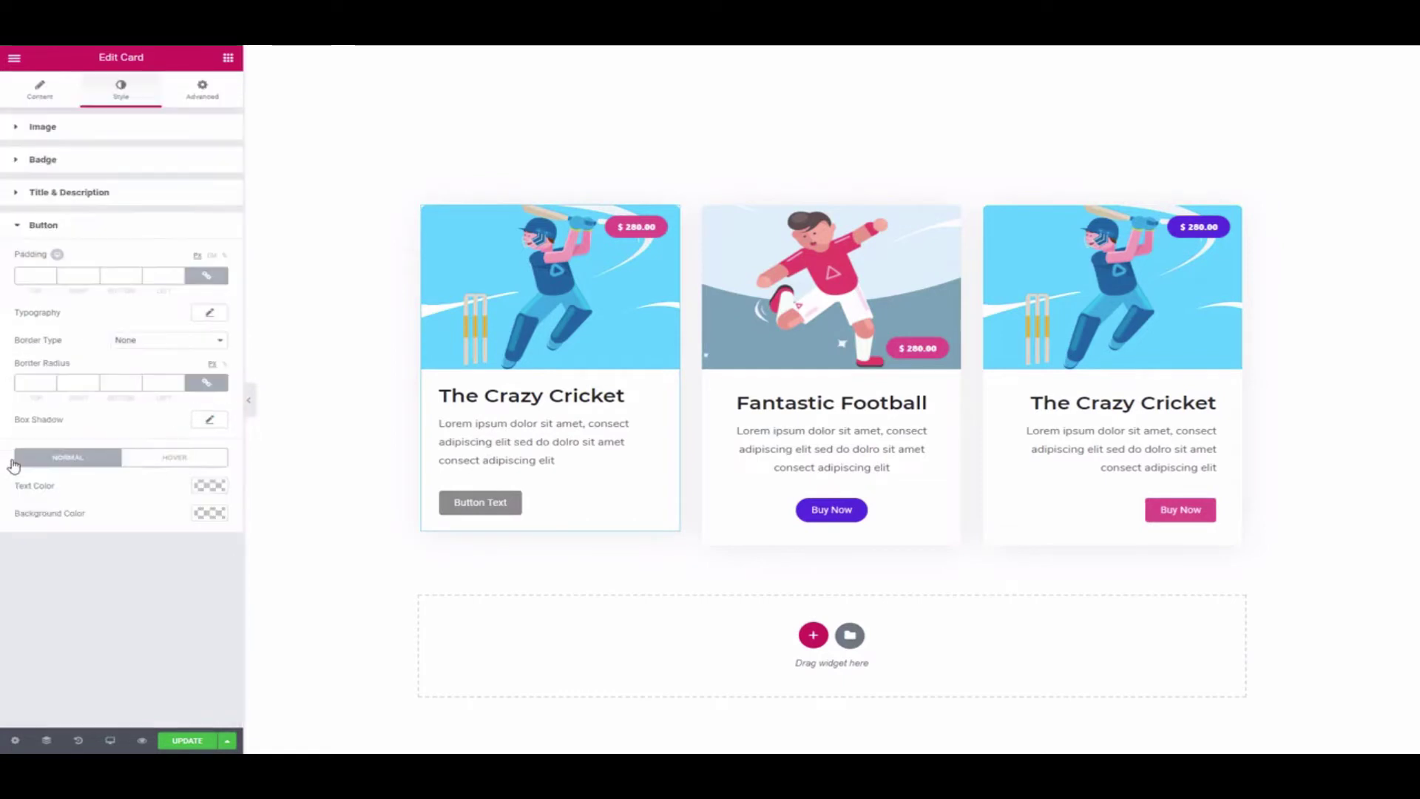
{"action": "left_click", "coordinate": [210, 512]}
{"action": "left_click", "coordinate": [173, 518]}
{"action": "left_click", "coordinate": [209, 485]}
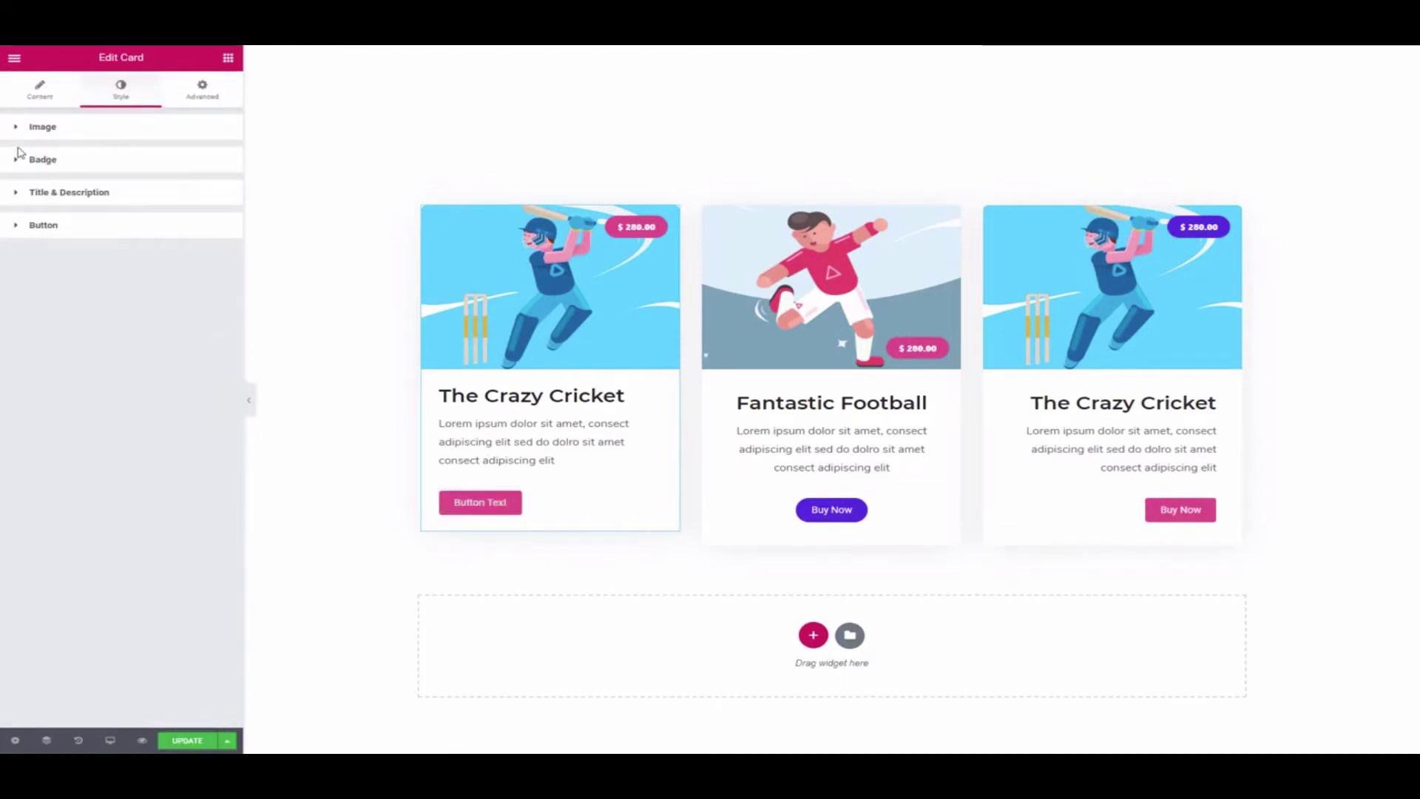
- Set the card's content padding to 35
{"action": "left_click", "coordinate": [120, 89]}
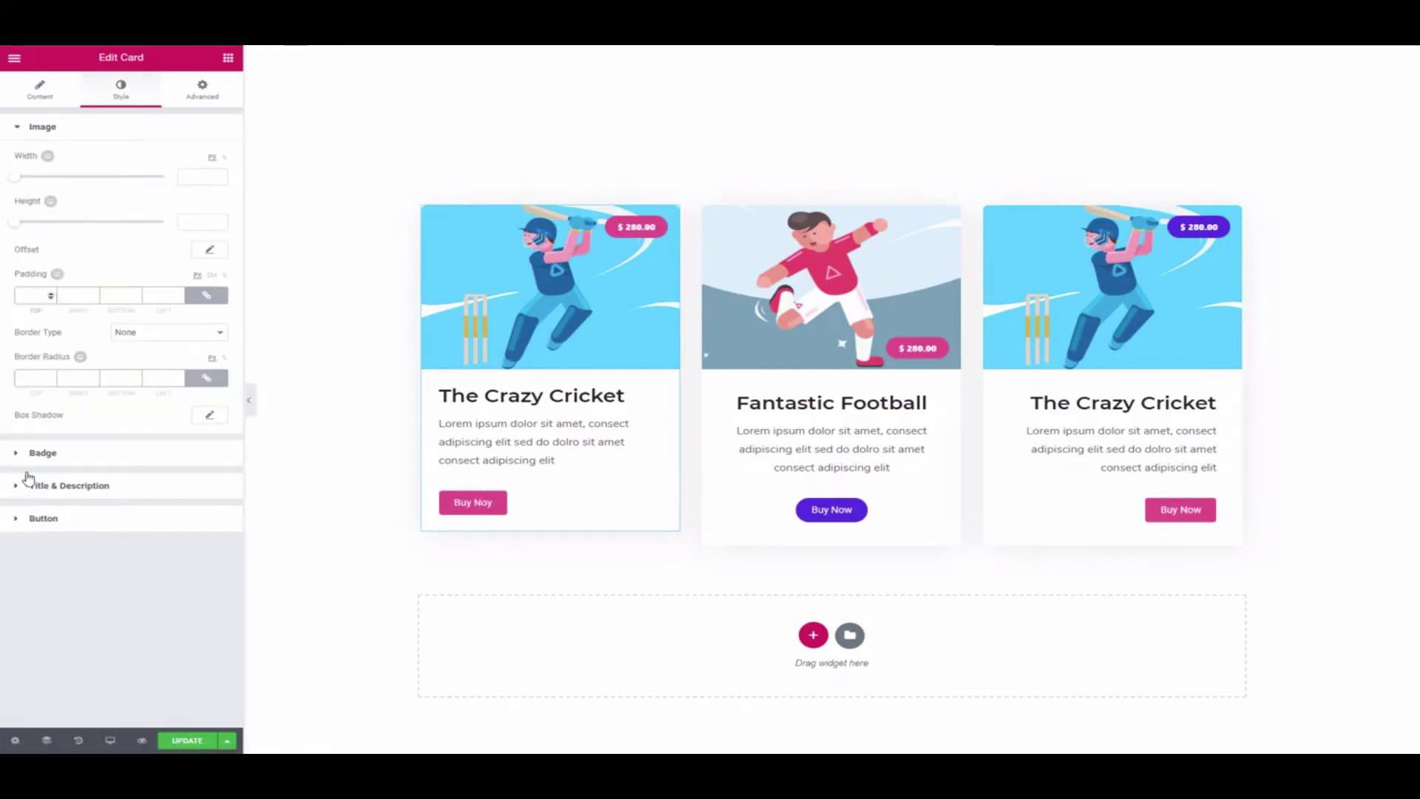
{"action": "left_click", "coordinate": [69, 481]}
{"action": "type", "text": "35"}
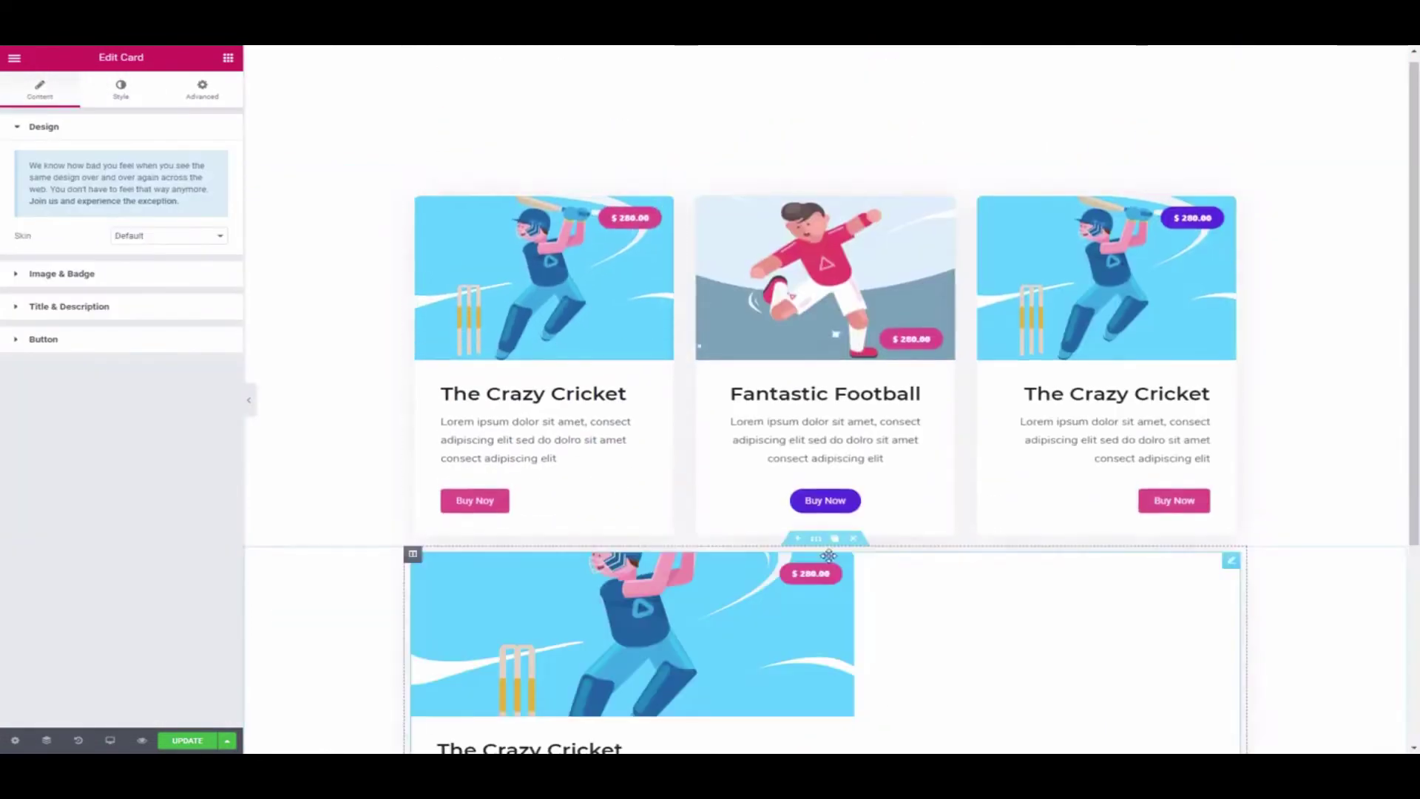
- Switch the fourth card's image position to Right, then back to Left
{"action": "left_click", "coordinate": [45, 274]}
{"action": "left_click", "coordinate": [129, 355]}
{"action": "left_click", "coordinate": [207, 356]}
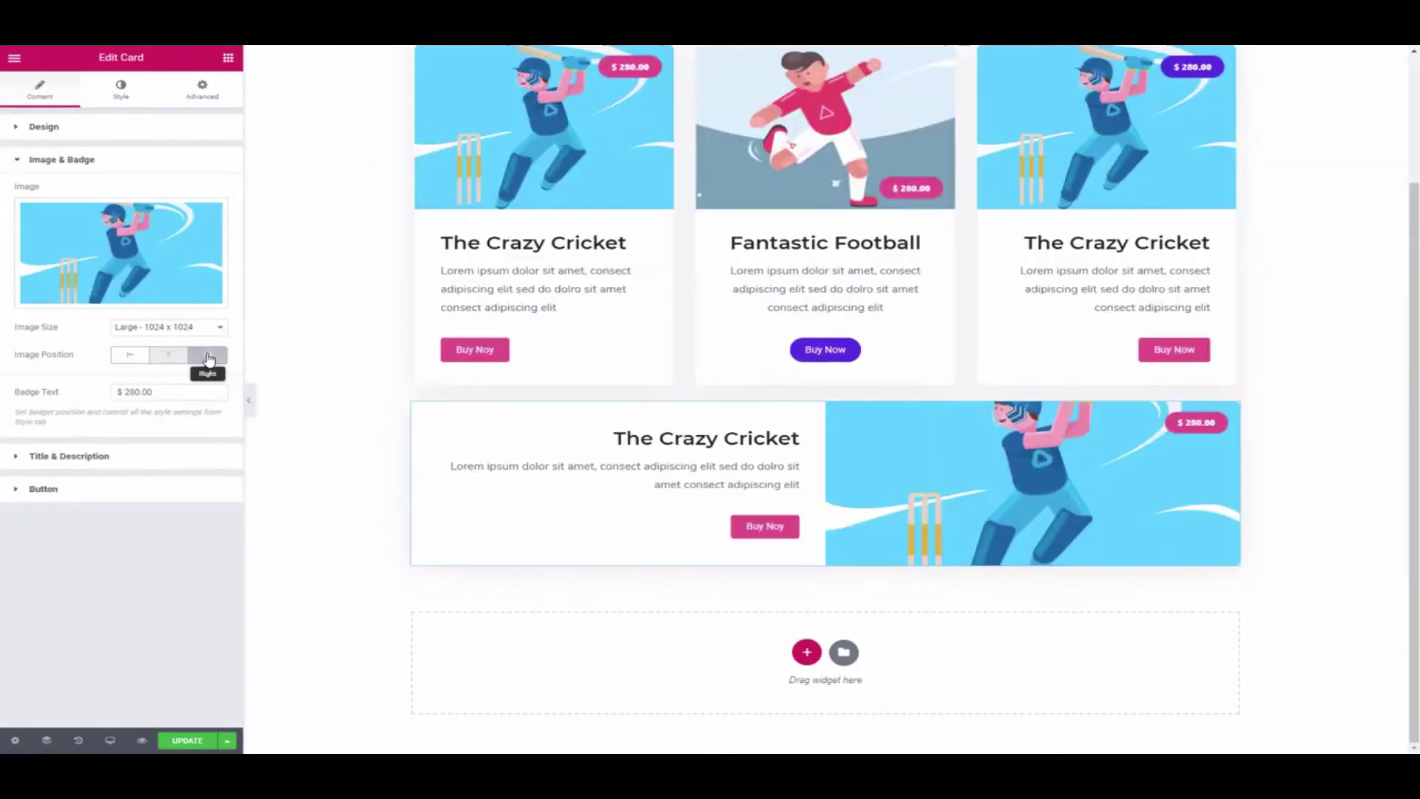
{"action": "left_click", "coordinate": [129, 355]}
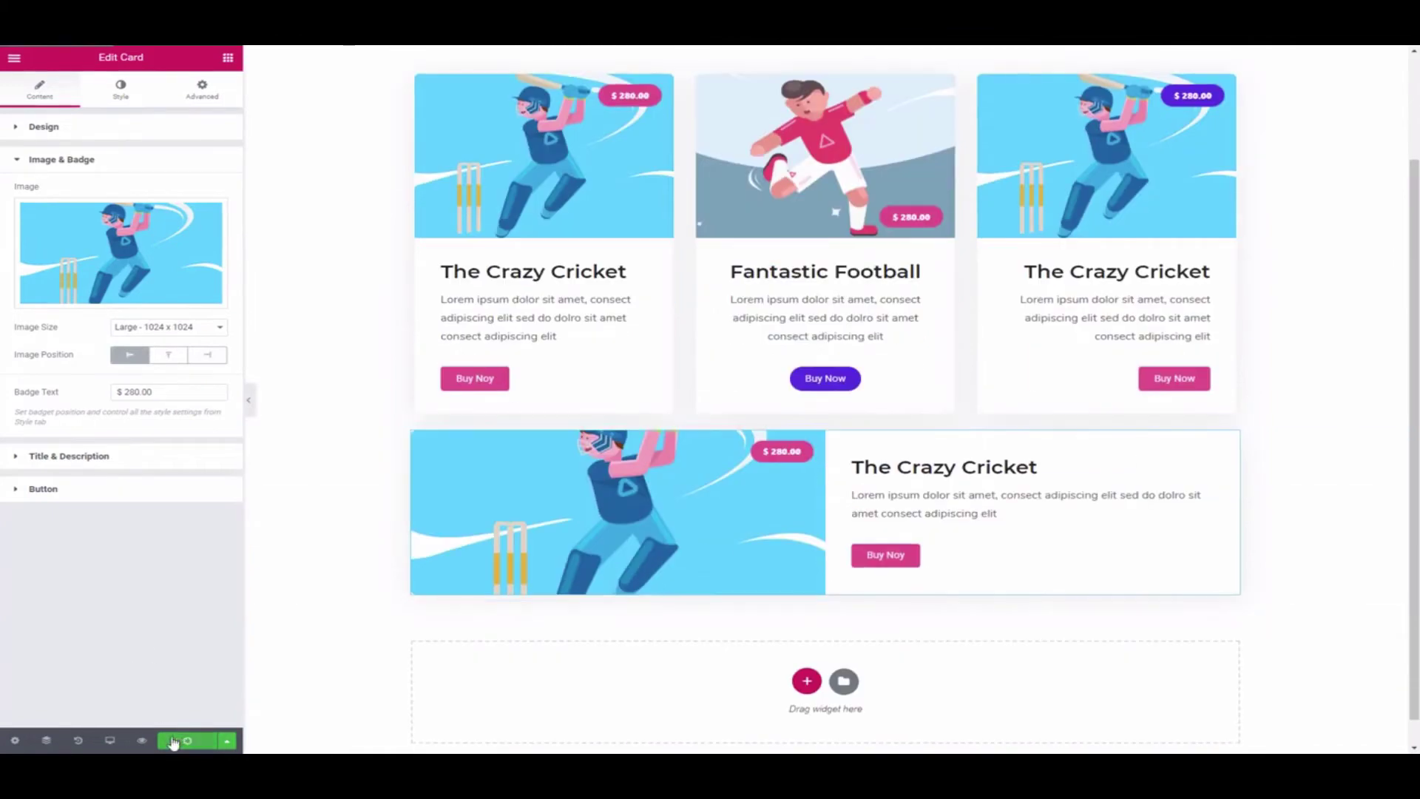
- Save the page with Update, delete the fourth card's section, and preview the changes
{"action": "left_click", "coordinate": [965, 465]}
{"action": "left_click", "coordinate": [852, 389]}
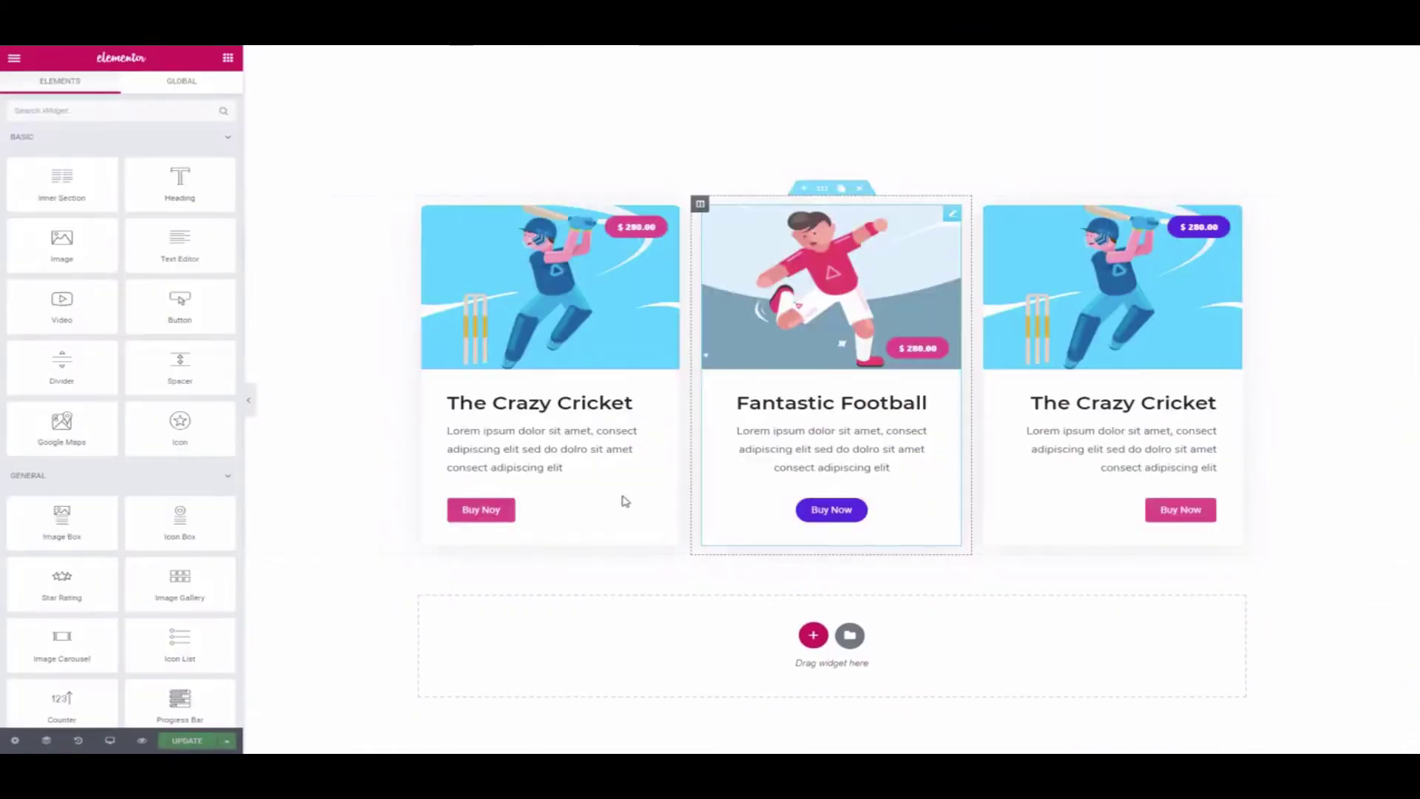
{"action": "left_click", "coordinate": [140, 741]}
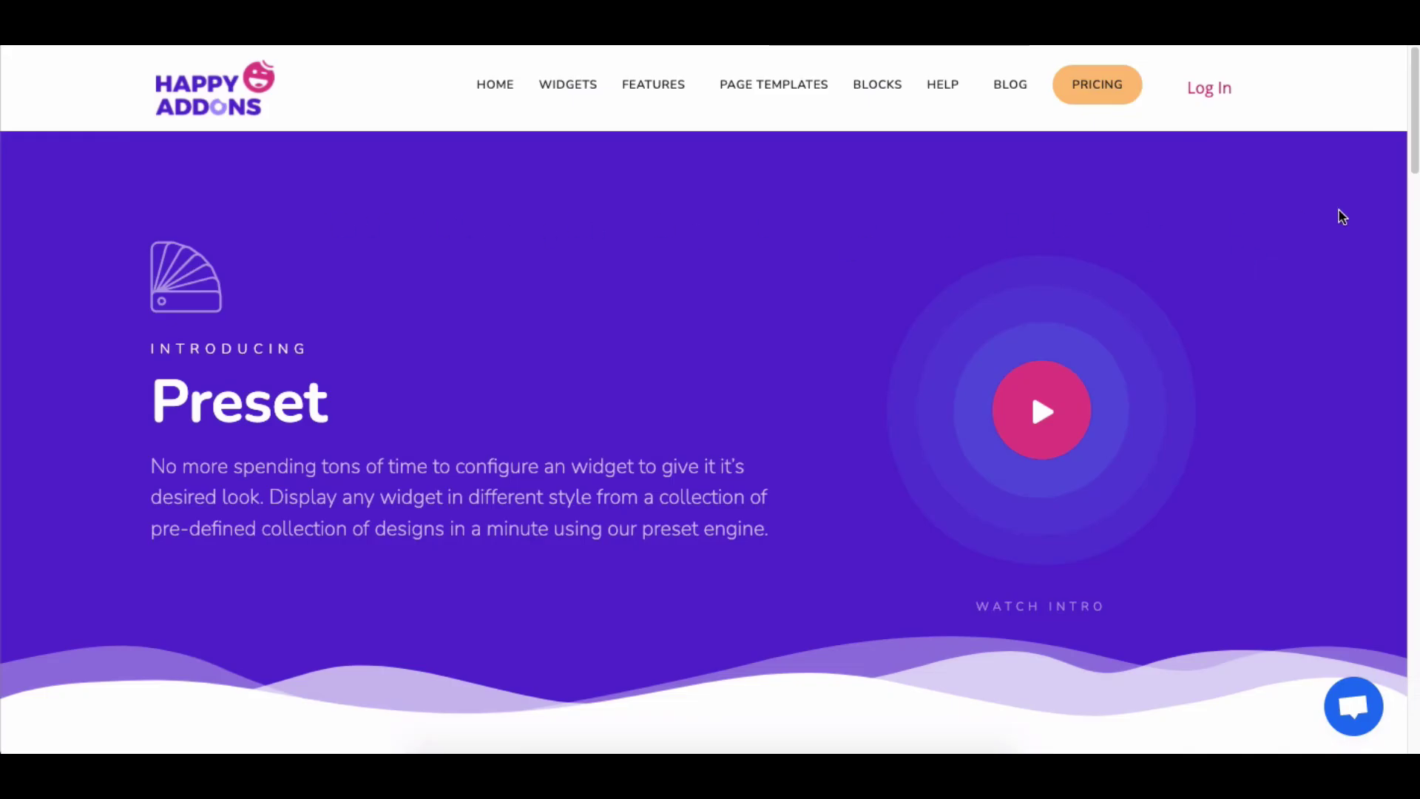
{"action": "scroll", "coordinate": [1342, 217], "scroll_direction": "down", "scroll_amount": 20}
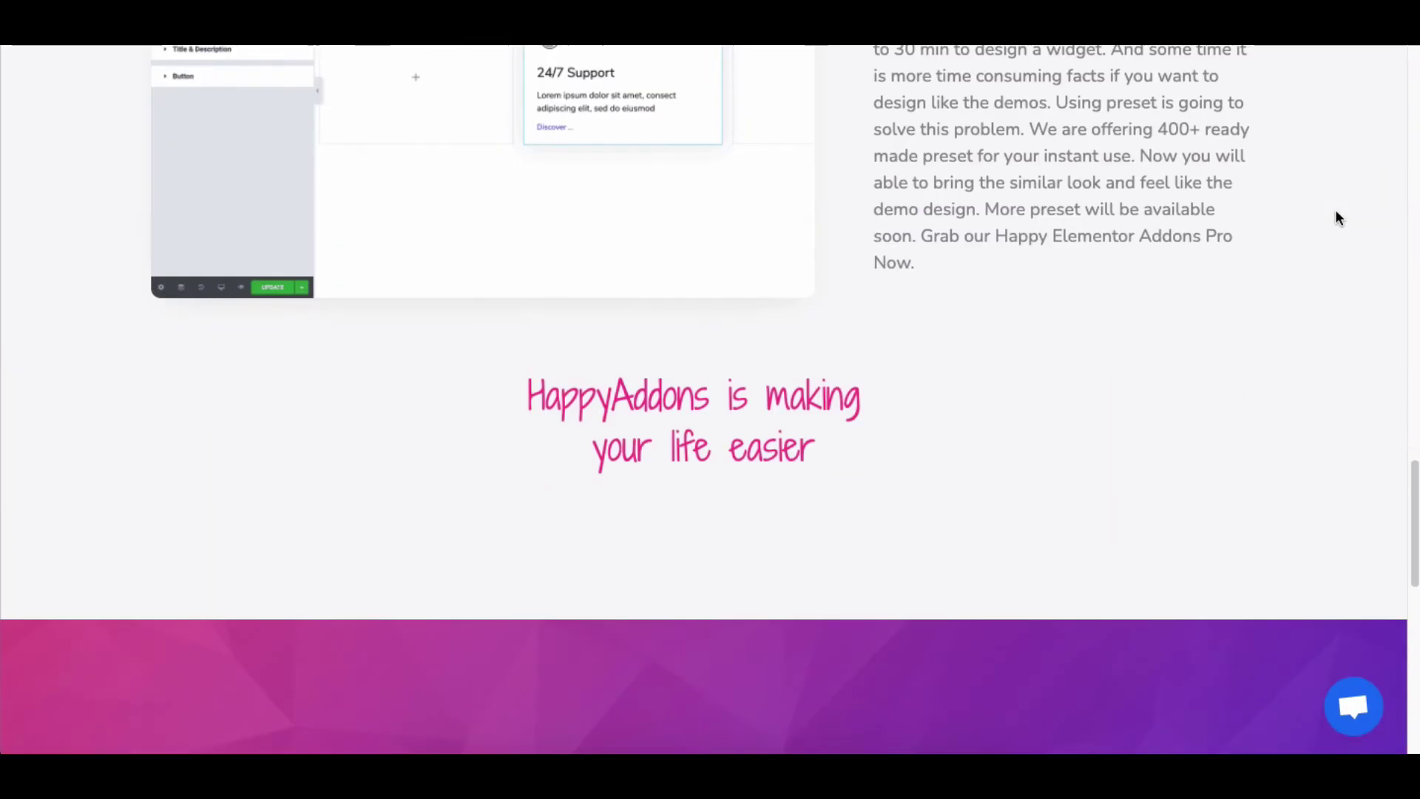
{"action": "scroll", "coordinate": [1339, 217], "scroll_direction": "down", "scroll_amount": 4}
{"action": "scroll", "coordinate": [1339, 216], "scroll_direction": "up", "scroll_amount": 20}
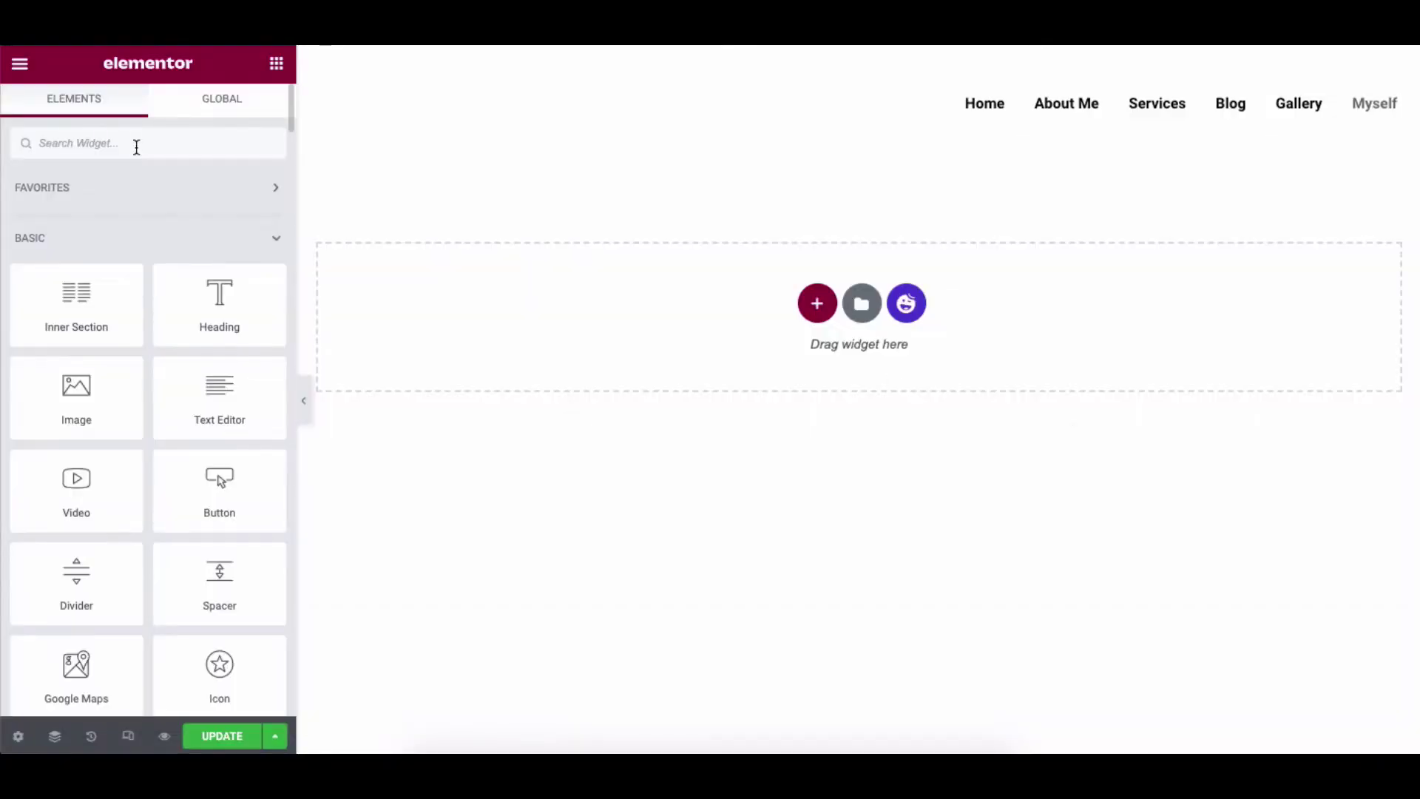
- Search for 'card' and drag a Card widget into the empty section
{"action": "left_click", "coordinate": [136, 143]}
{"action": "type", "text": "card"}
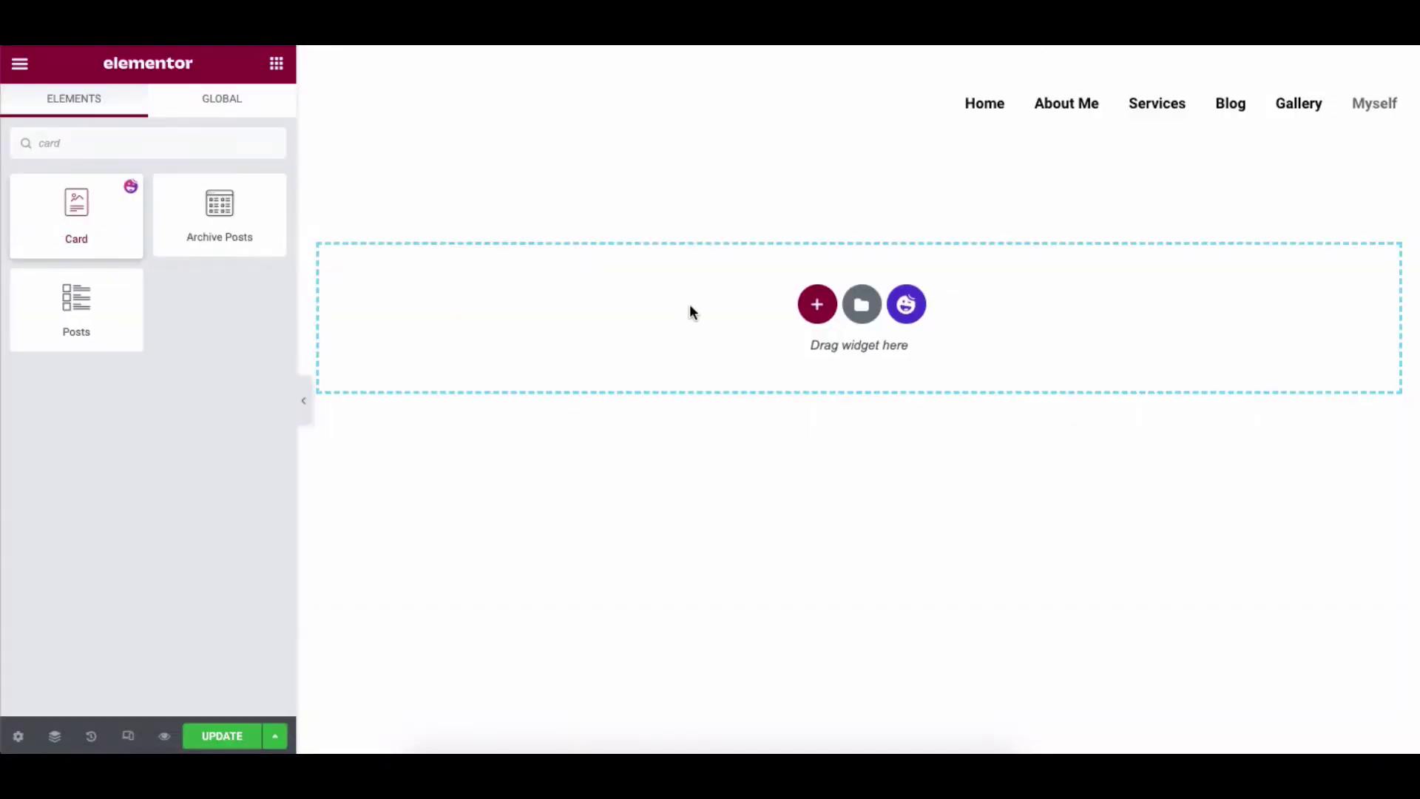
{"action": "left_click_drag", "start_coordinate": [689, 305], "coordinate": [689, 305]}
- Apply preset Designs 1 through 7 to the card in turn
{"action": "left_click", "coordinate": [244, 218]}
{"action": "left_click", "coordinate": [222, 232]}
{"action": "left_click", "coordinate": [192, 216]}
{"action": "left_click", "coordinate": [188, 245]}
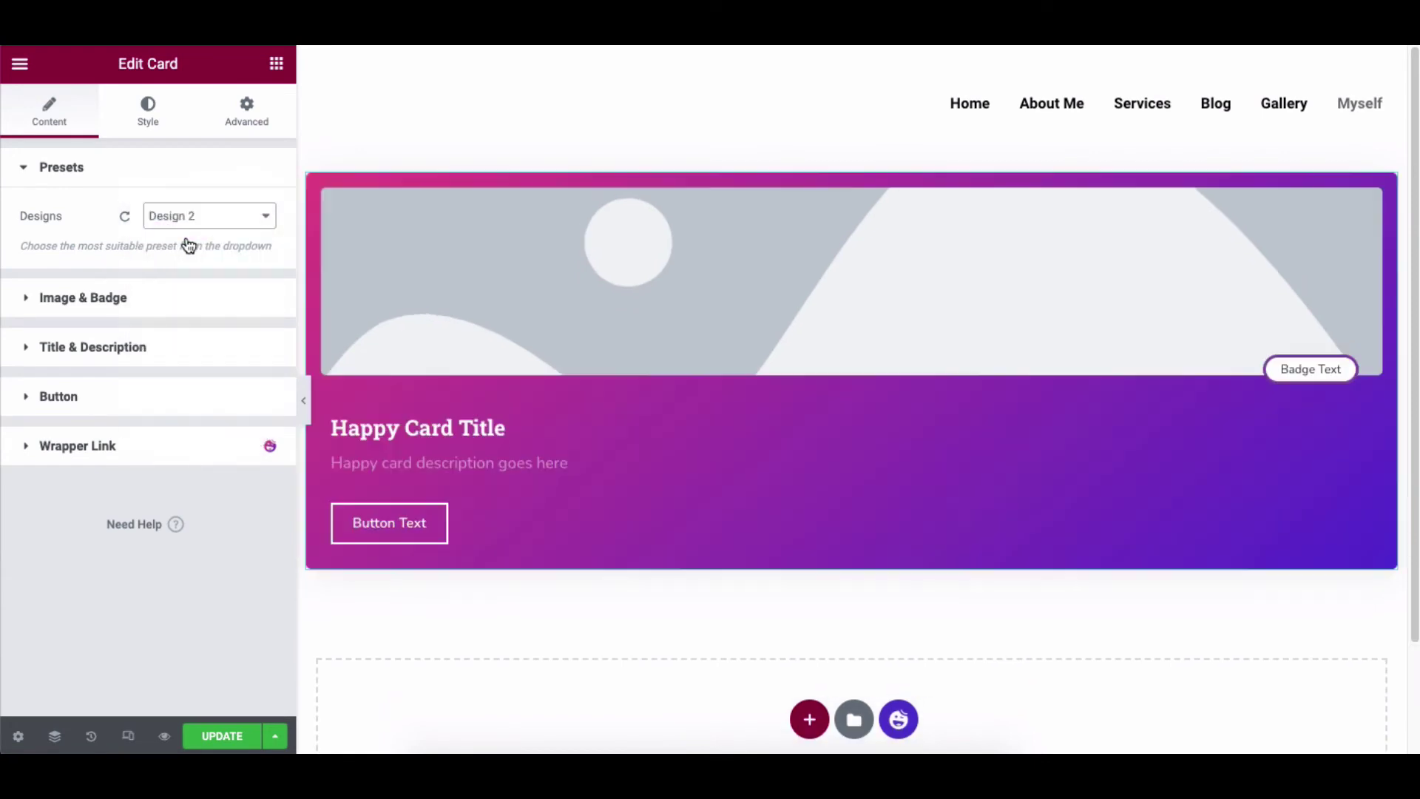
{"action": "left_click", "coordinate": [201, 216]}
{"action": "left_click", "coordinate": [196, 243]}
{"action": "left_click", "coordinate": [193, 216]}
{"action": "left_click", "coordinate": [197, 244]}
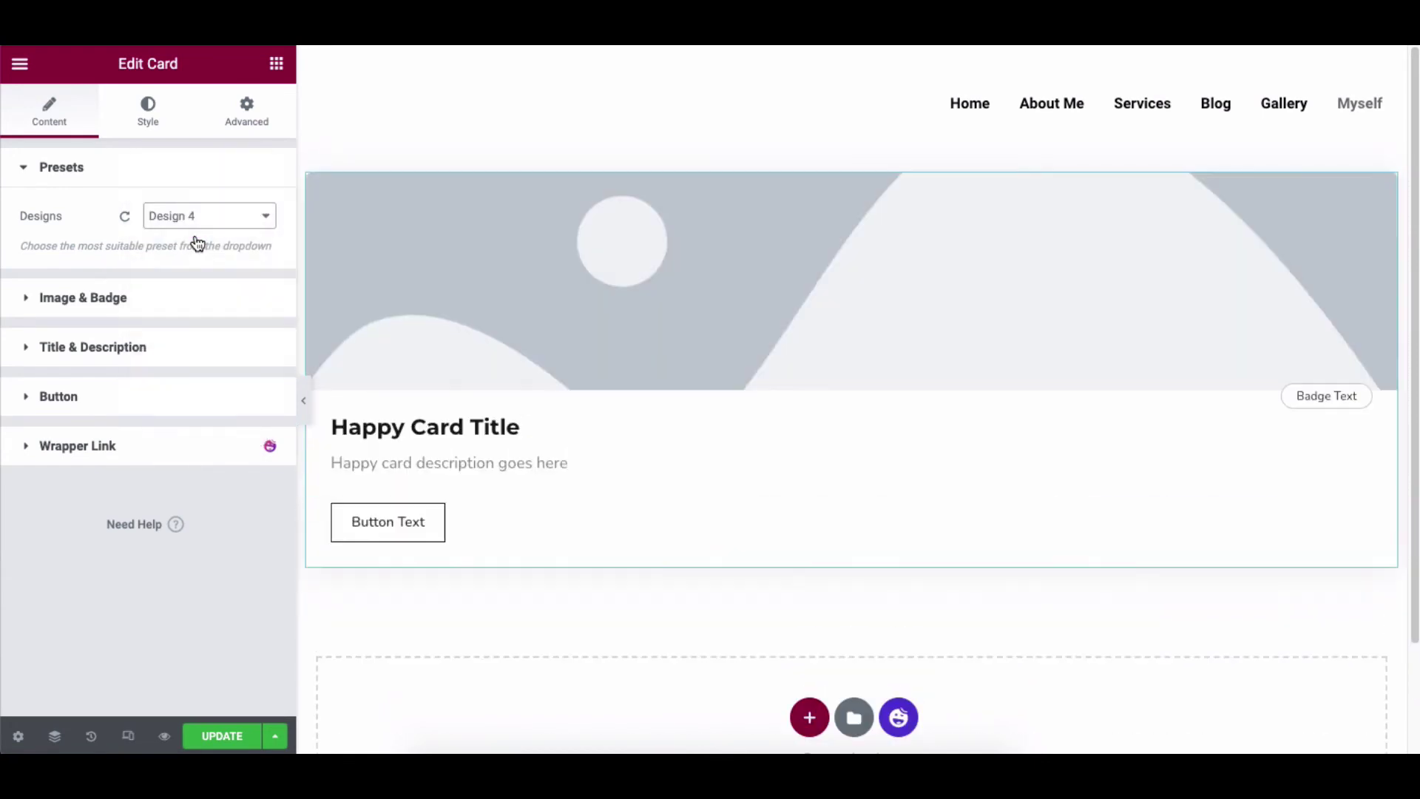
{"action": "left_click", "coordinate": [197, 216]}
{"action": "left_click", "coordinate": [198, 244]}
{"action": "left_click", "coordinate": [196, 216]}
{"action": "left_click", "coordinate": [198, 243]}
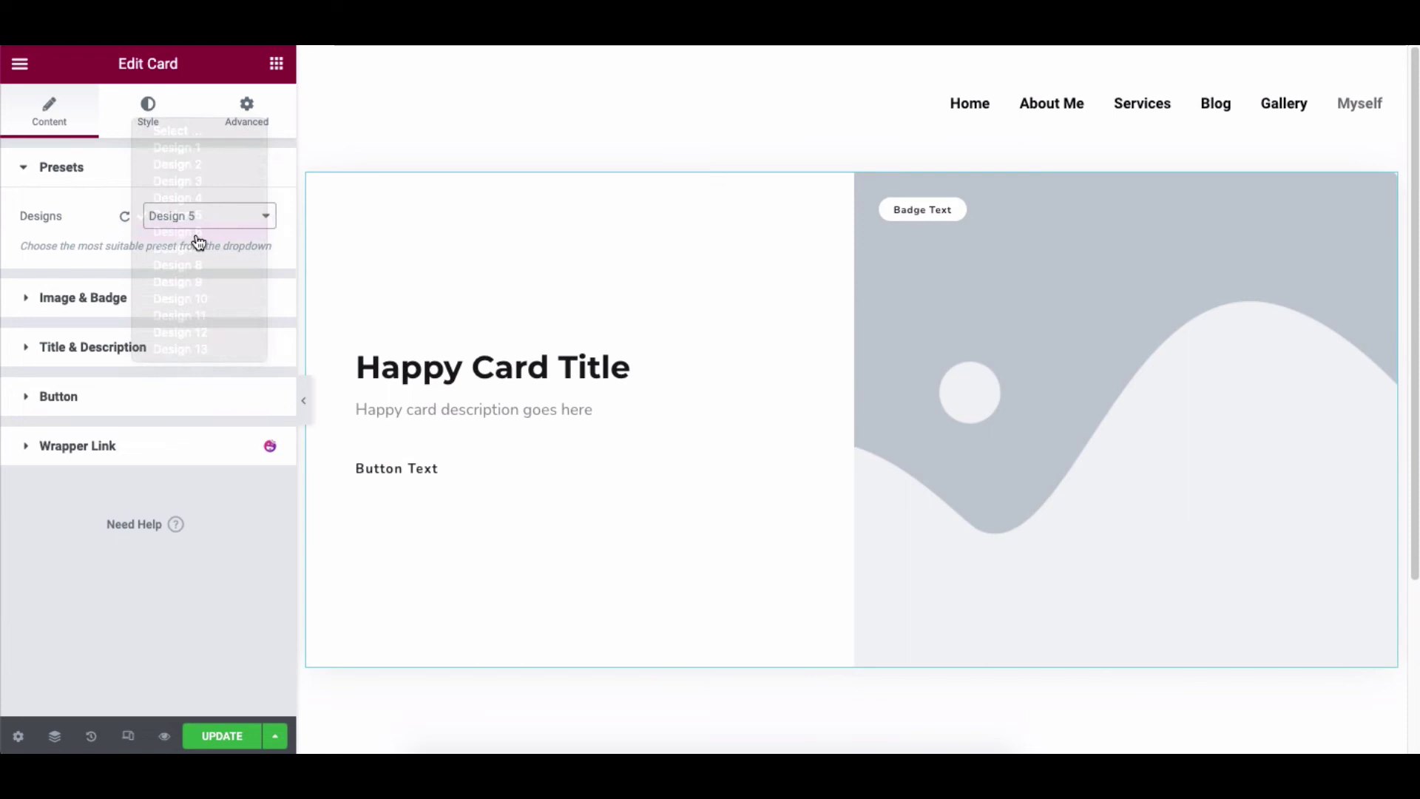
{"action": "left_click", "coordinate": [193, 232]}
{"action": "left_click", "coordinate": [195, 216]}
{"action": "left_click", "coordinate": [196, 234]}
- Try preset Designs 8 through 13, then return the card to Design 1
{"action": "left_click", "coordinate": [214, 216]}
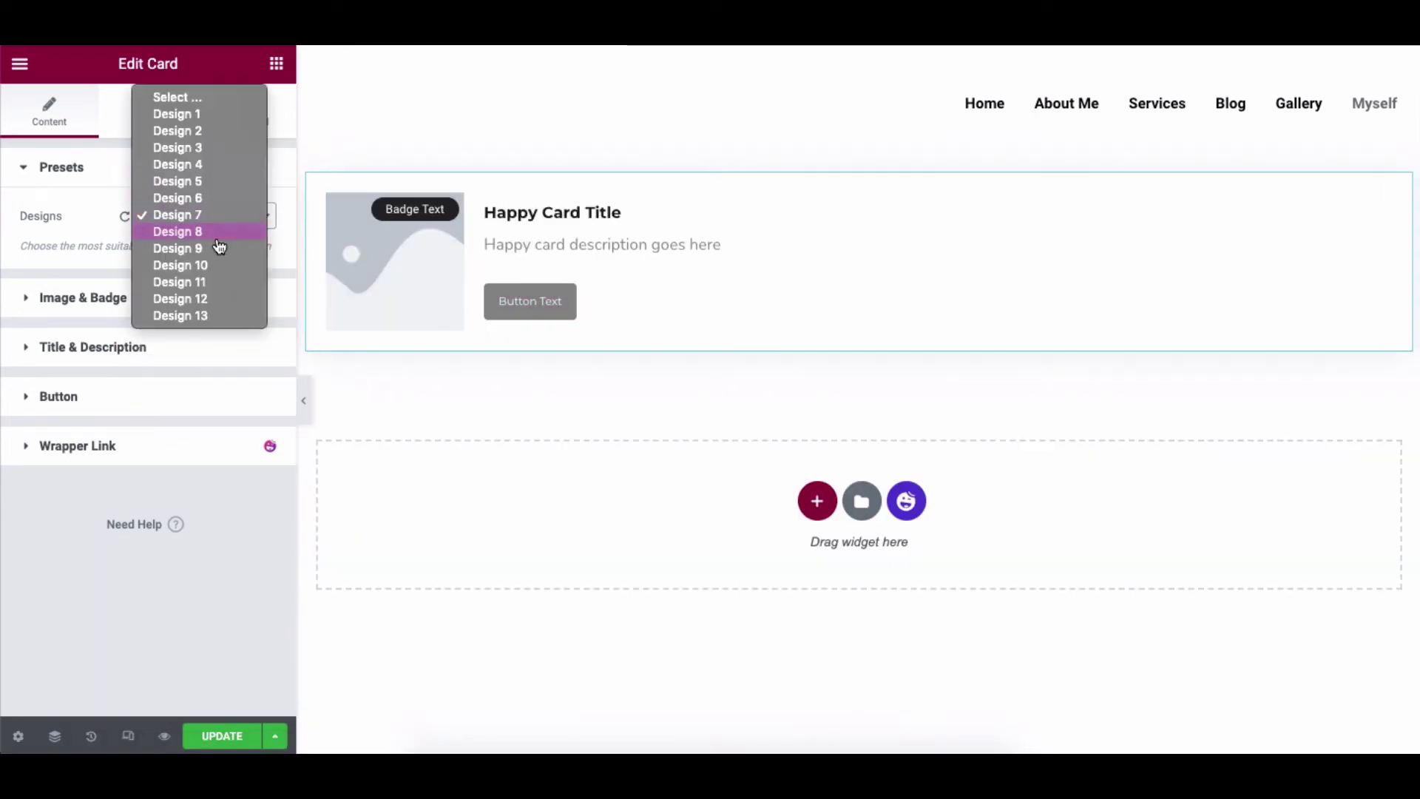
{"action": "left_click", "coordinate": [218, 234]}
{"action": "left_click", "coordinate": [222, 216]}
{"action": "left_click", "coordinate": [227, 234]}
{"action": "left_click", "coordinate": [214, 216]}
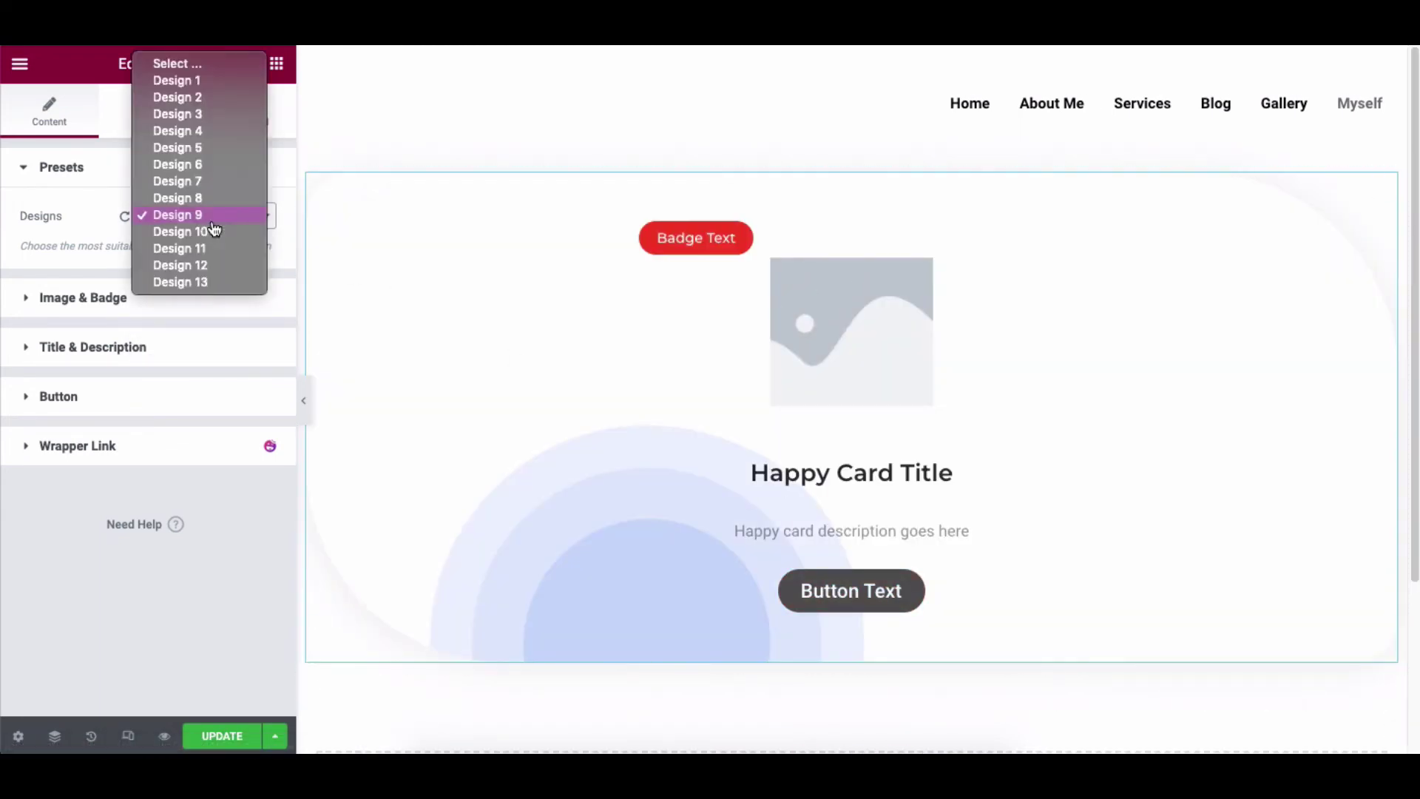
{"action": "left_click", "coordinate": [215, 231]}
{"action": "left_click", "coordinate": [210, 216]}
{"action": "left_click", "coordinate": [215, 234]}
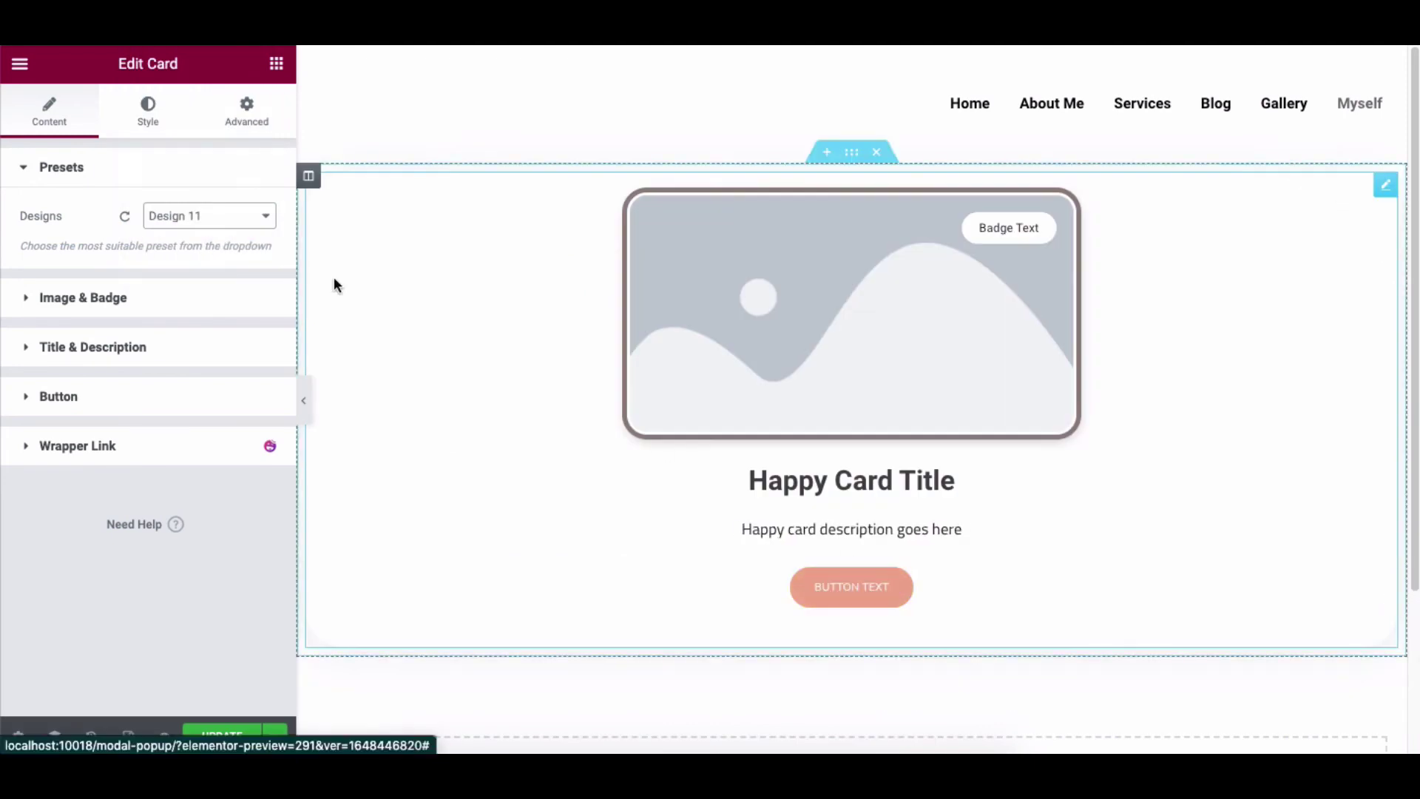
{"action": "left_click", "coordinate": [209, 216]}
{"action": "left_click", "coordinate": [200, 235]}
{"action": "left_click", "coordinate": [210, 216]}
{"action": "left_click", "coordinate": [210, 235]}
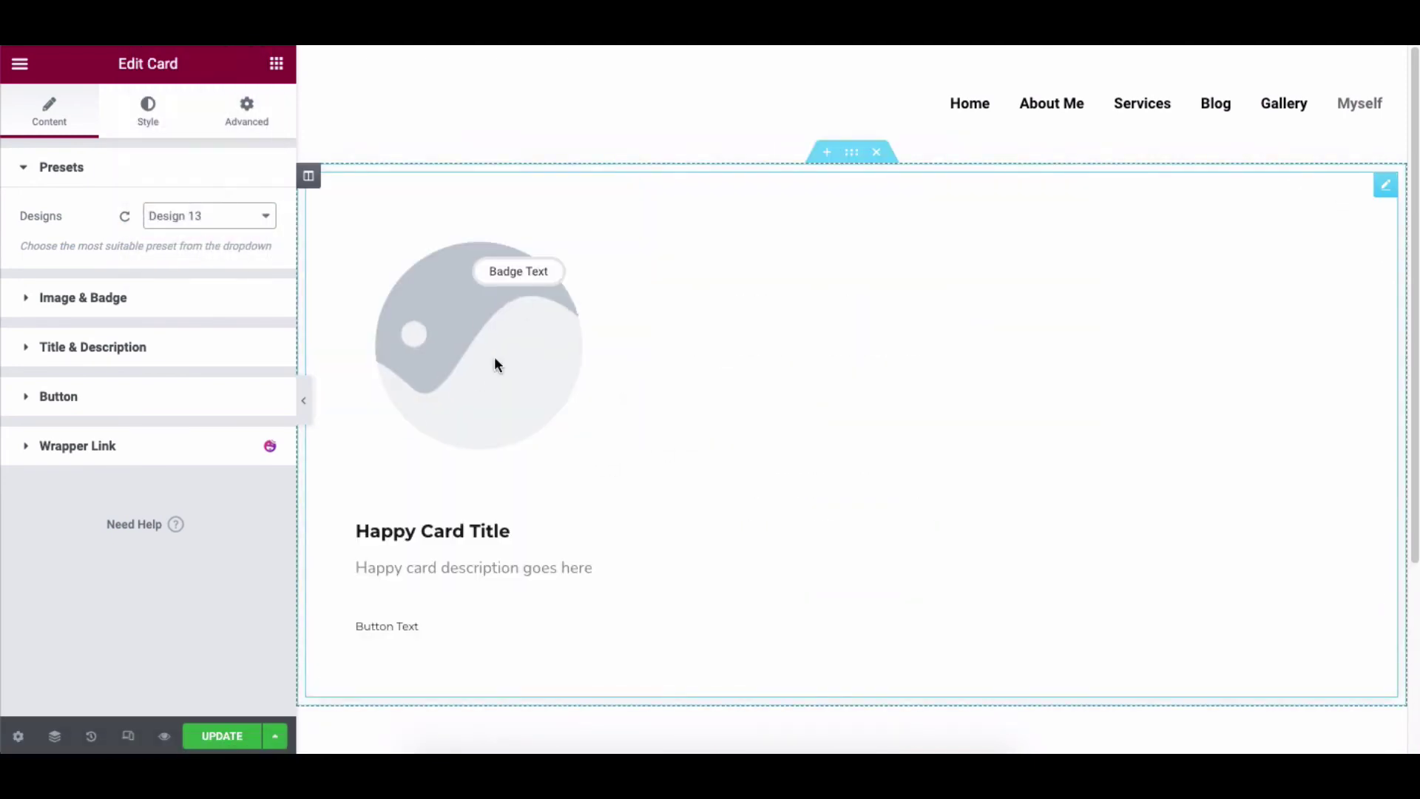
{"action": "left_click", "coordinate": [210, 216]}
{"action": "scroll", "coordinate": [207, 133], "scroll_direction": "up", "scroll_amount": 3}
{"action": "left_click", "coordinate": [207, 55]}
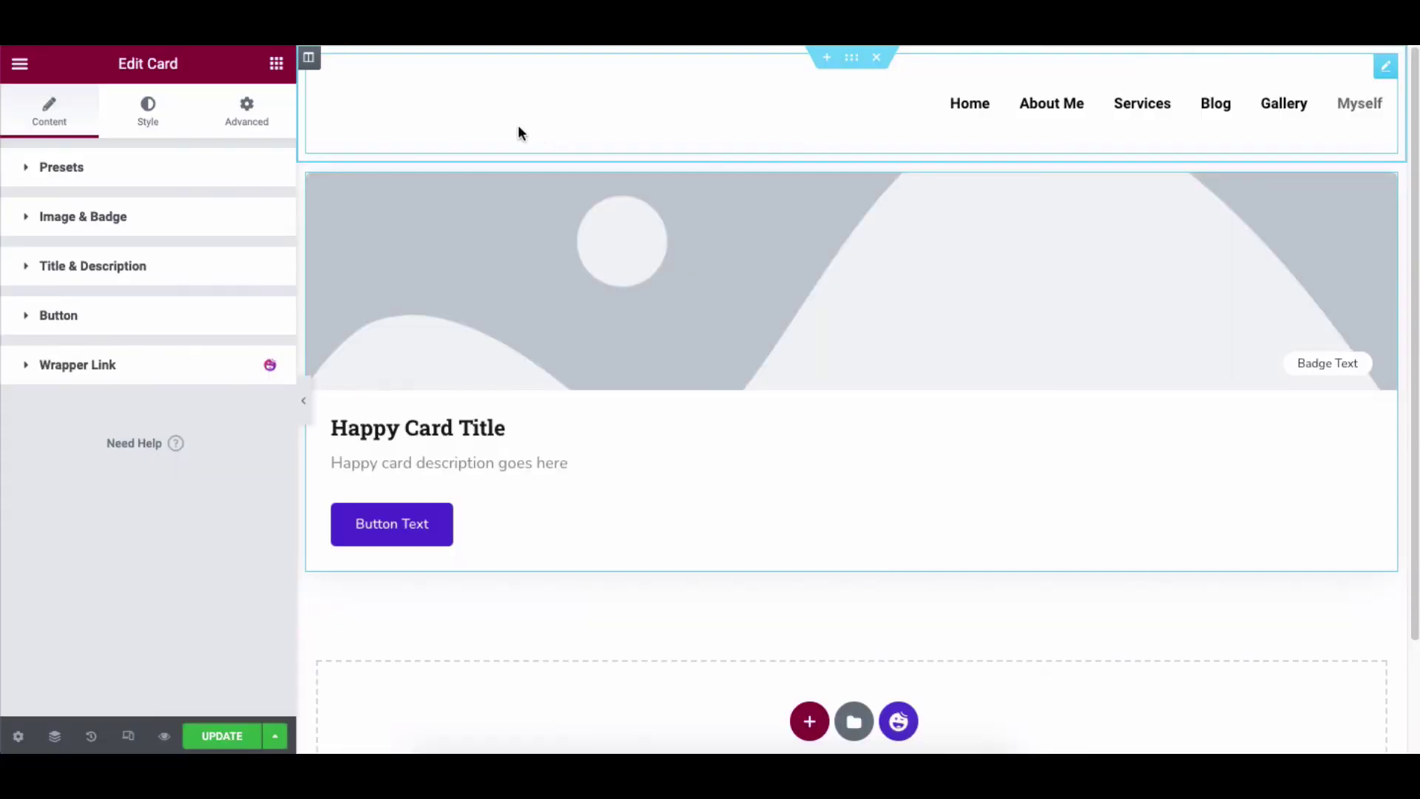
- View the card's Advanced Layout options (margin, padding, width, position), then collapse Layout
{"action": "left_click", "coordinate": [258, 127]}
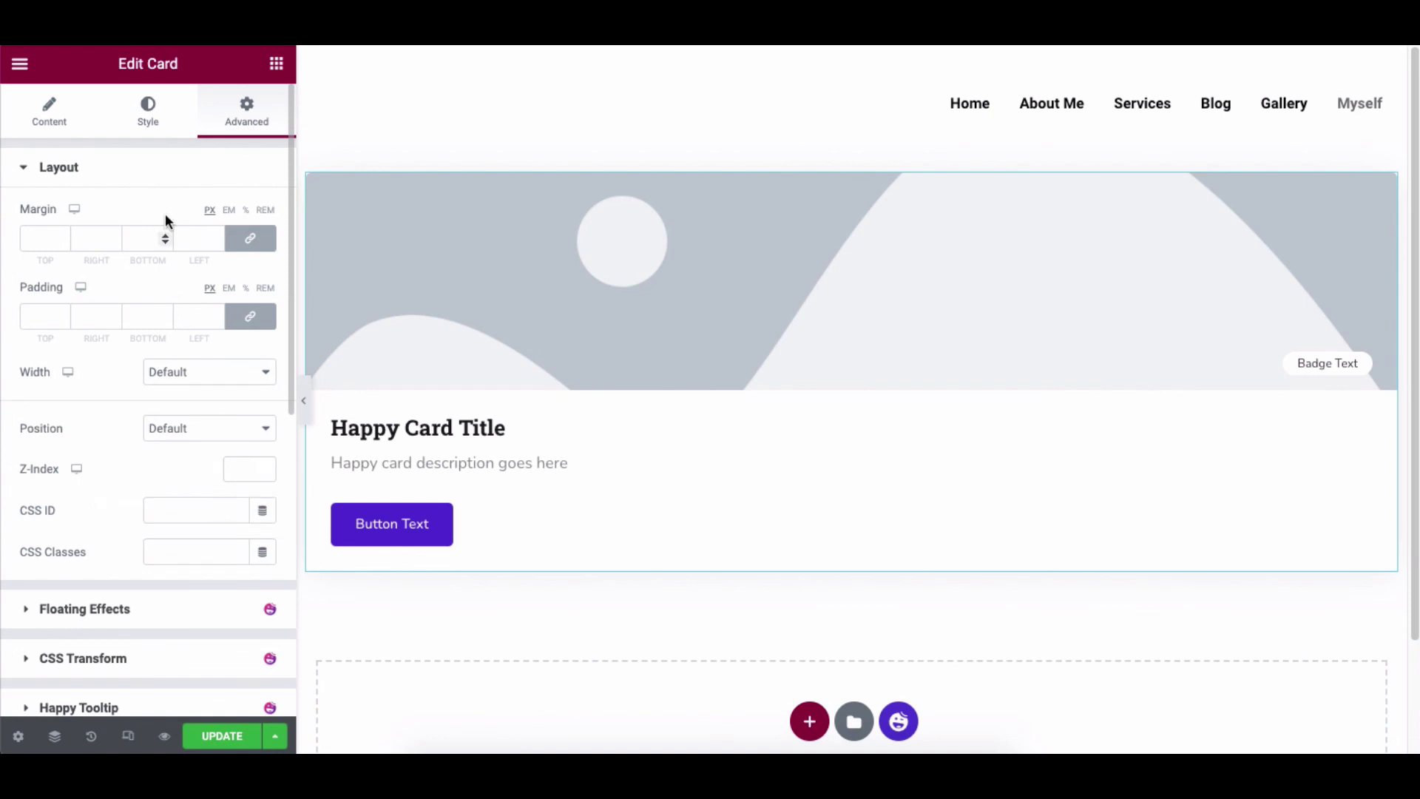
{"action": "left_click", "coordinate": [161, 173]}
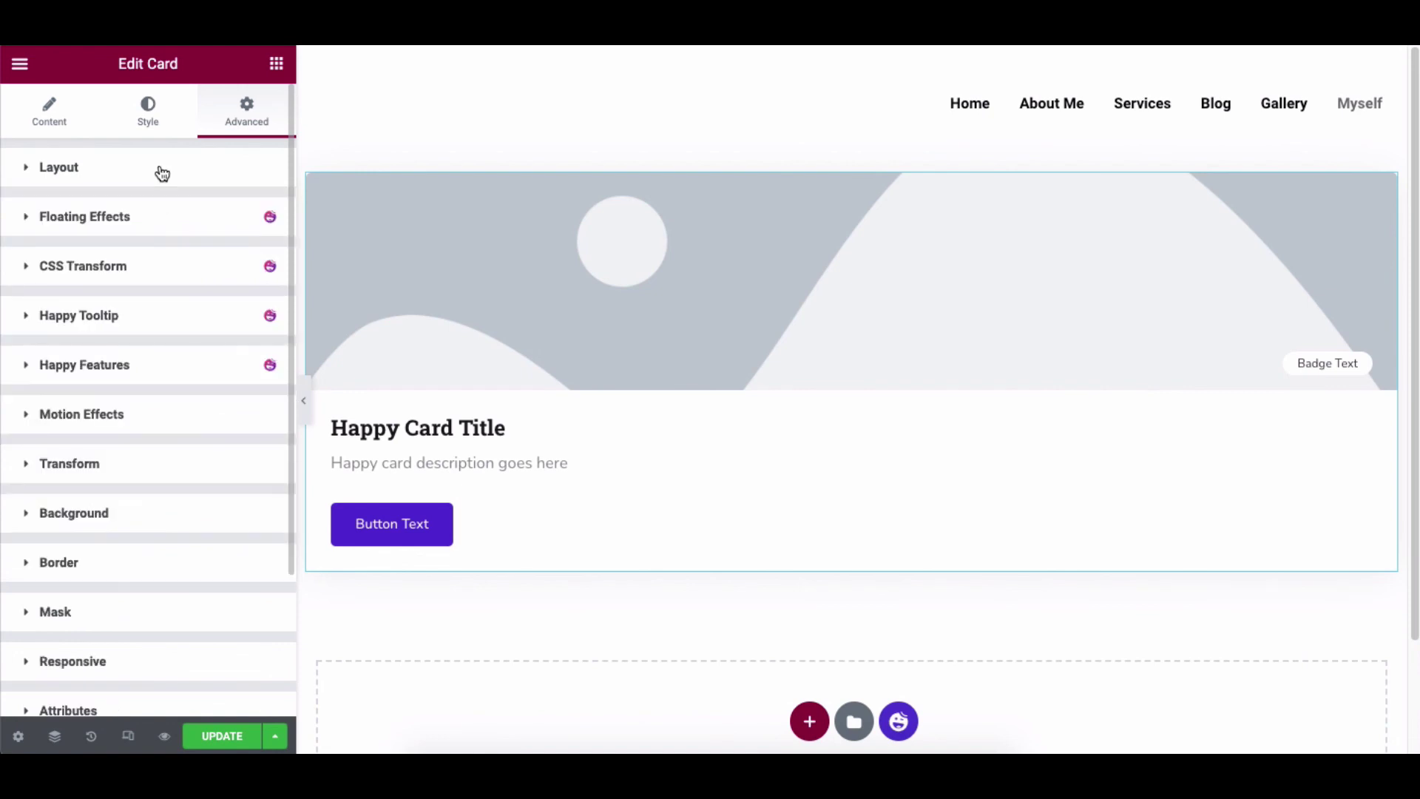